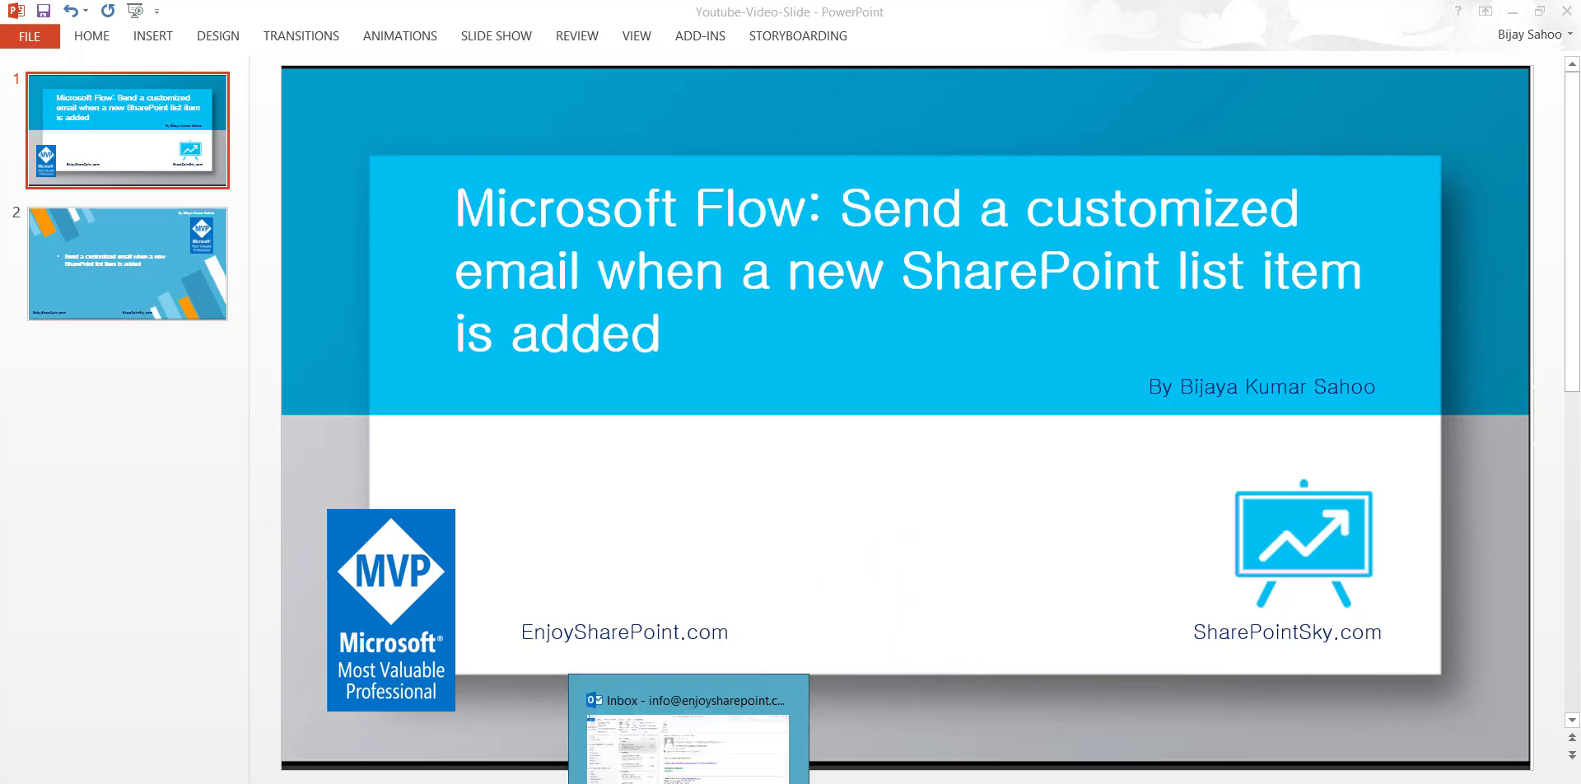
Step: Bring up the browser showing the Company Announcements list so Flow can open beside it
mouse_move(628, 782)
left_click(805, 754)
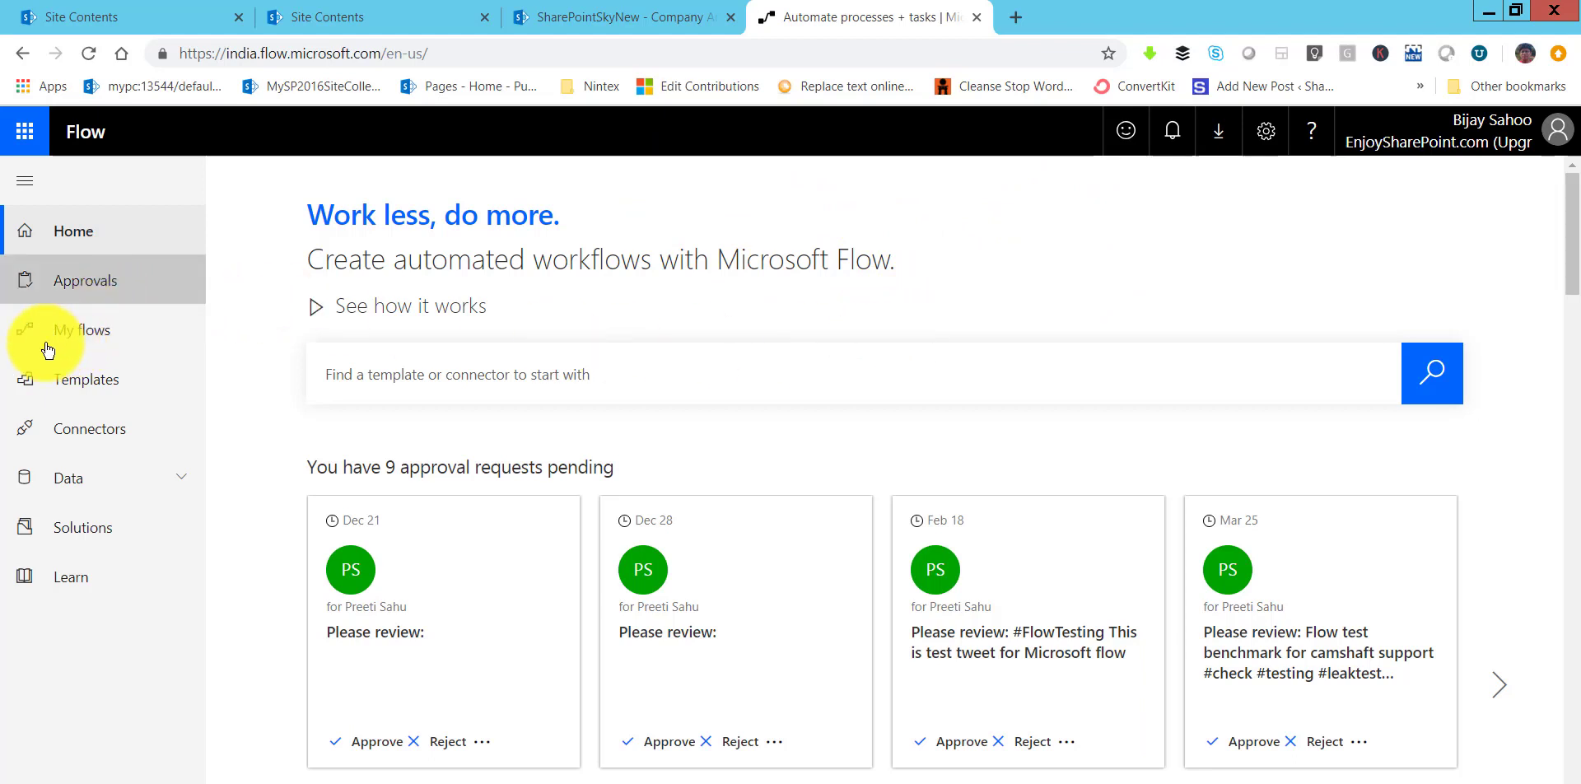
Step: Search templates for 'sharepoint' and open 'Send a customized email when a new SharePoint list item is added'
left_click(79, 383)
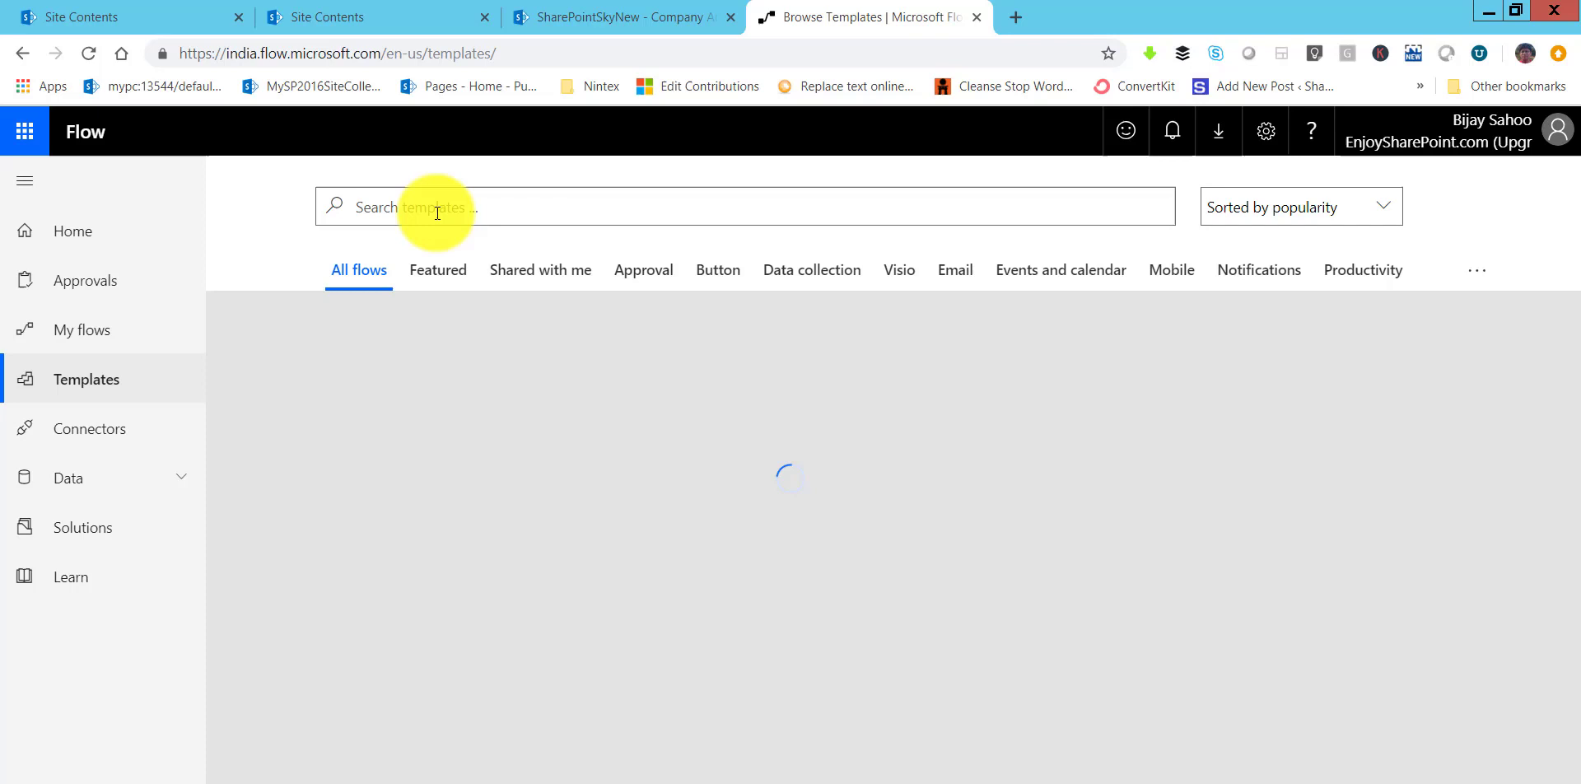
left_click(436, 209)
type("share")
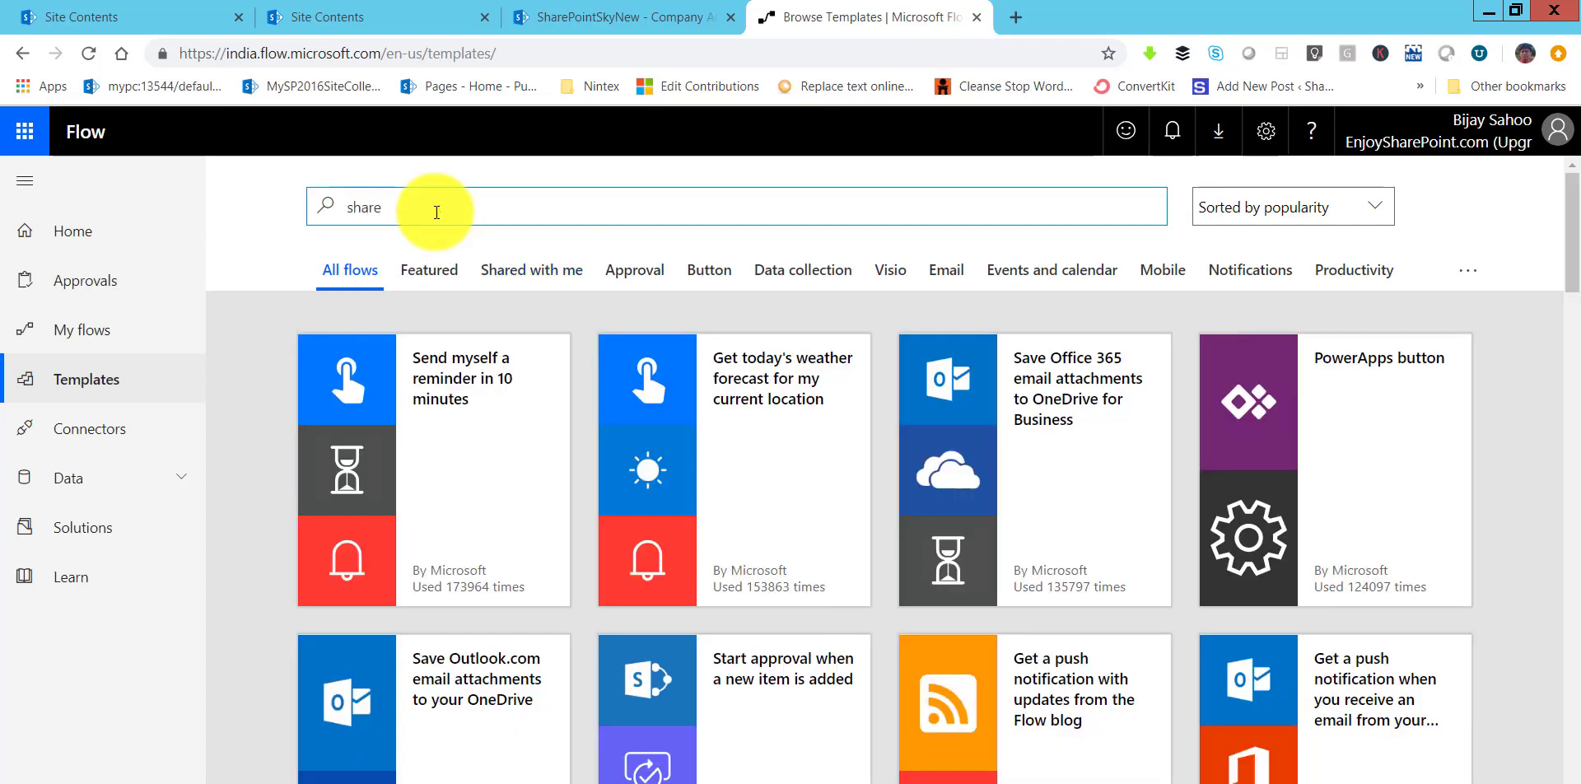
type("point")
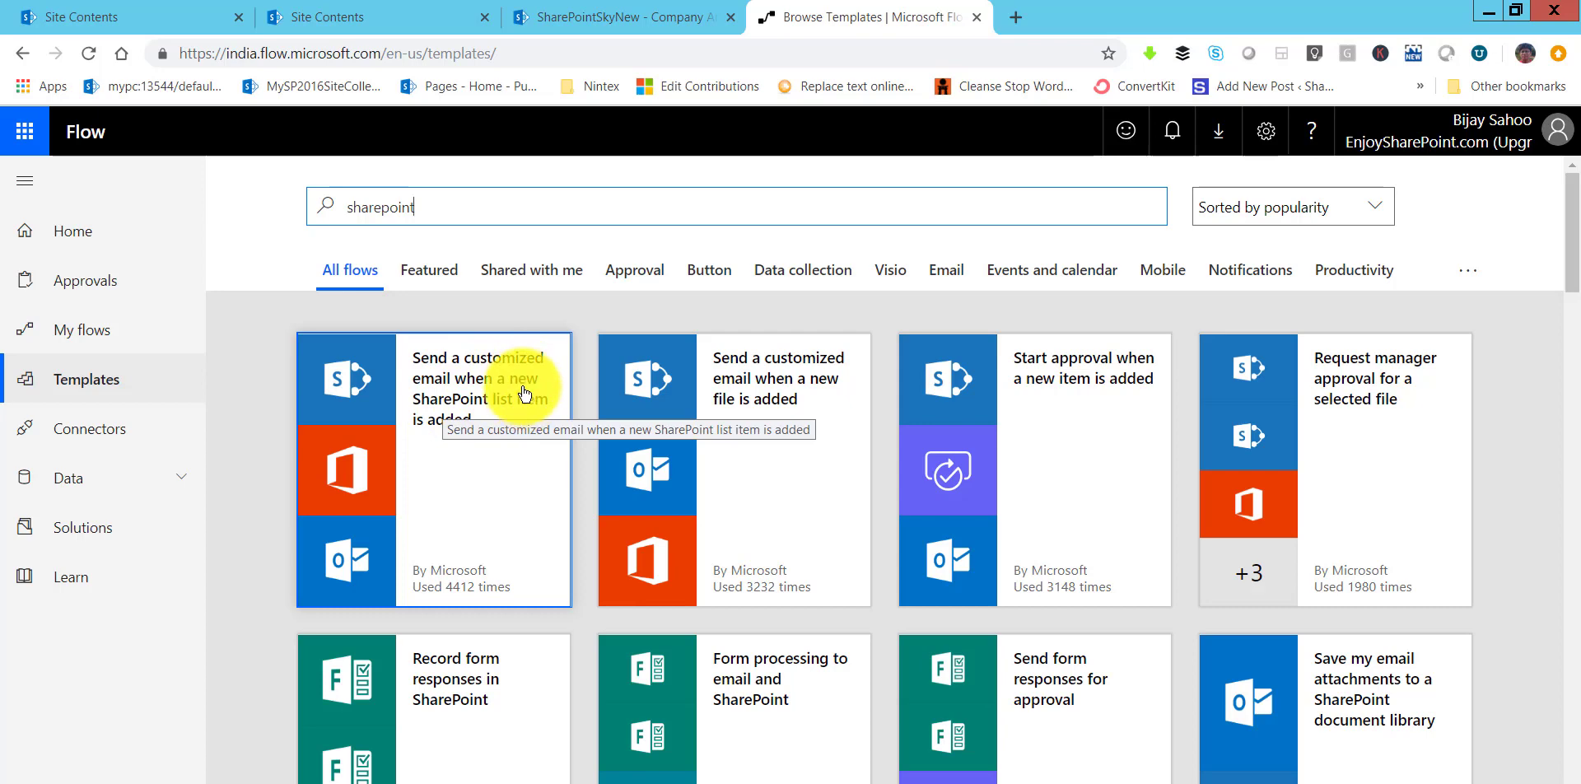
left_click(447, 431)
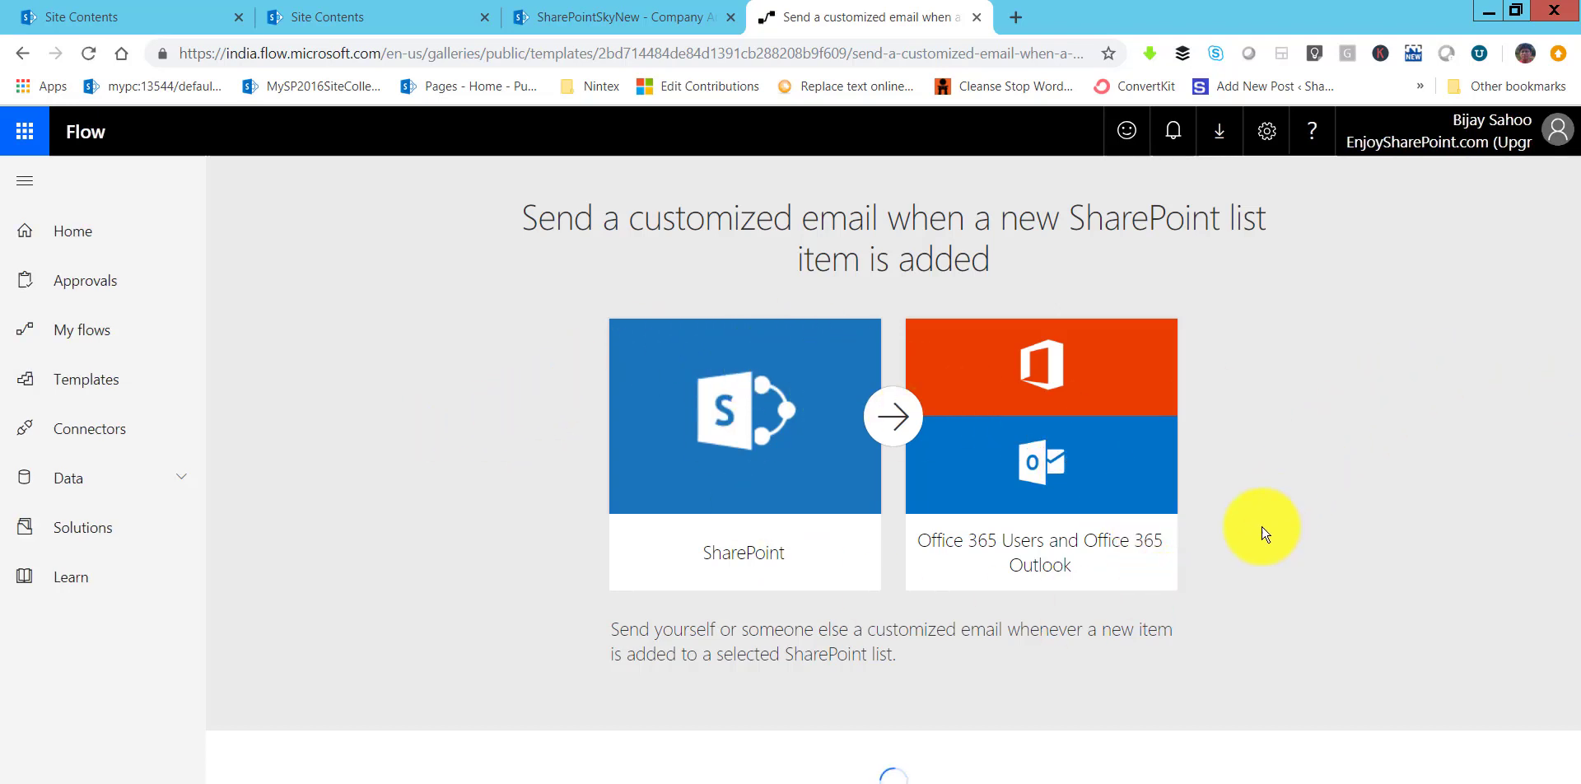
Step: Copy the SharePointSkyNew site URL from the list's address into the template's Site Address
scroll(1264, 534, "down", 2)
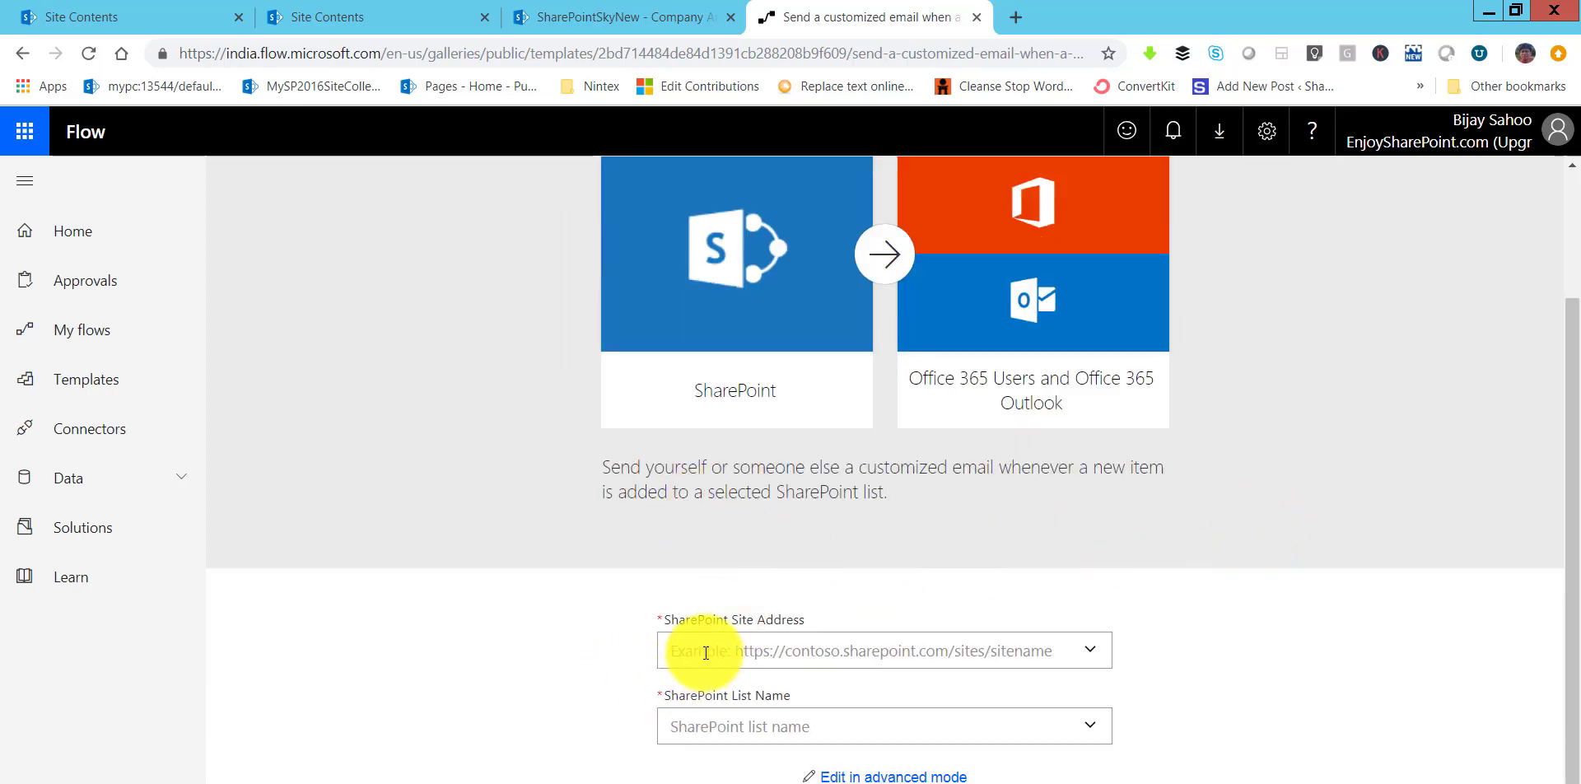
left_click(614, 17)
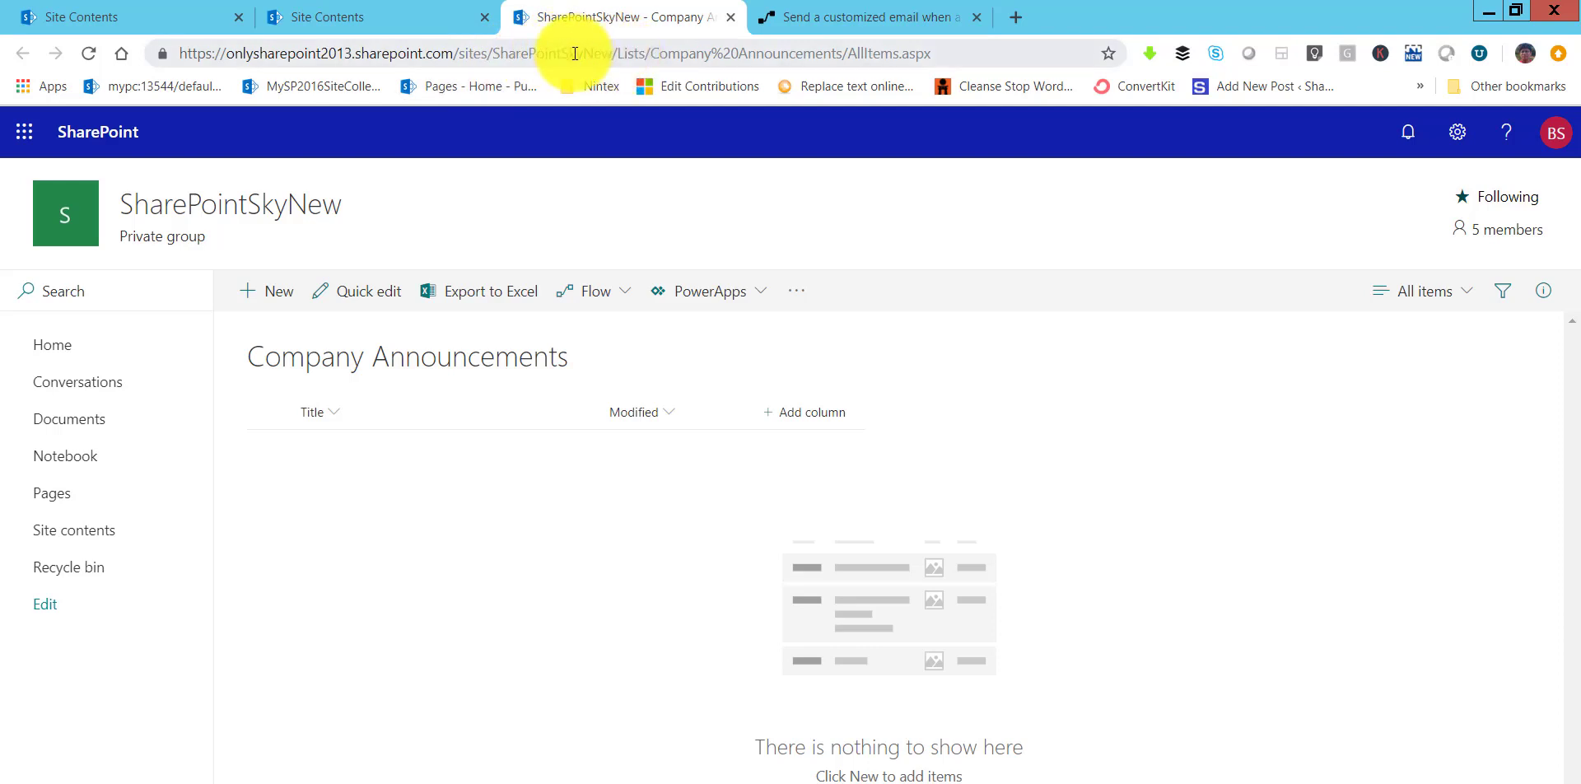
left_click_drag(617, 52, 141, 60)
key("ctrl+c")
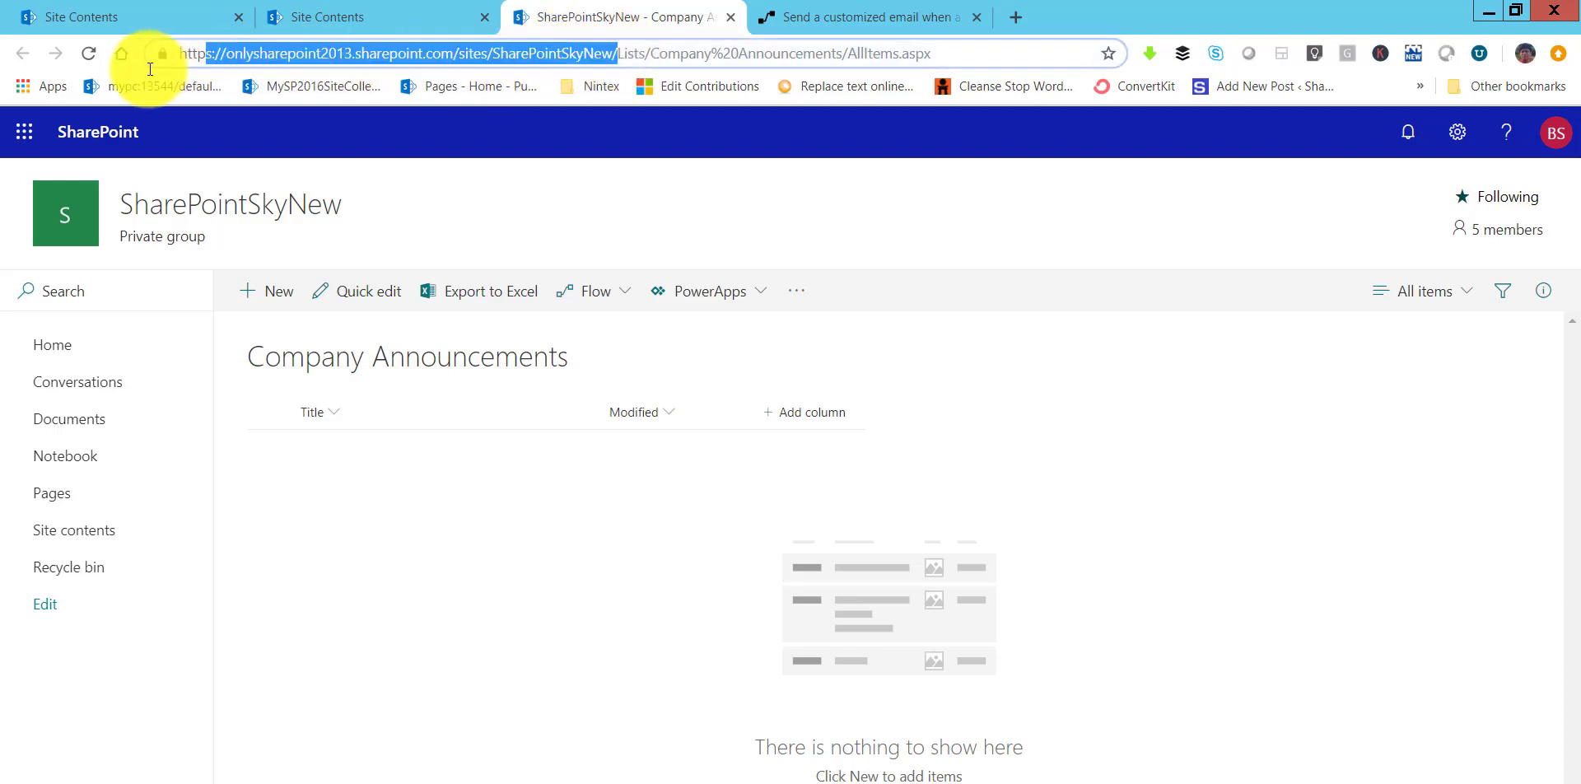
left_click(906, 17)
key("ctrl+v")
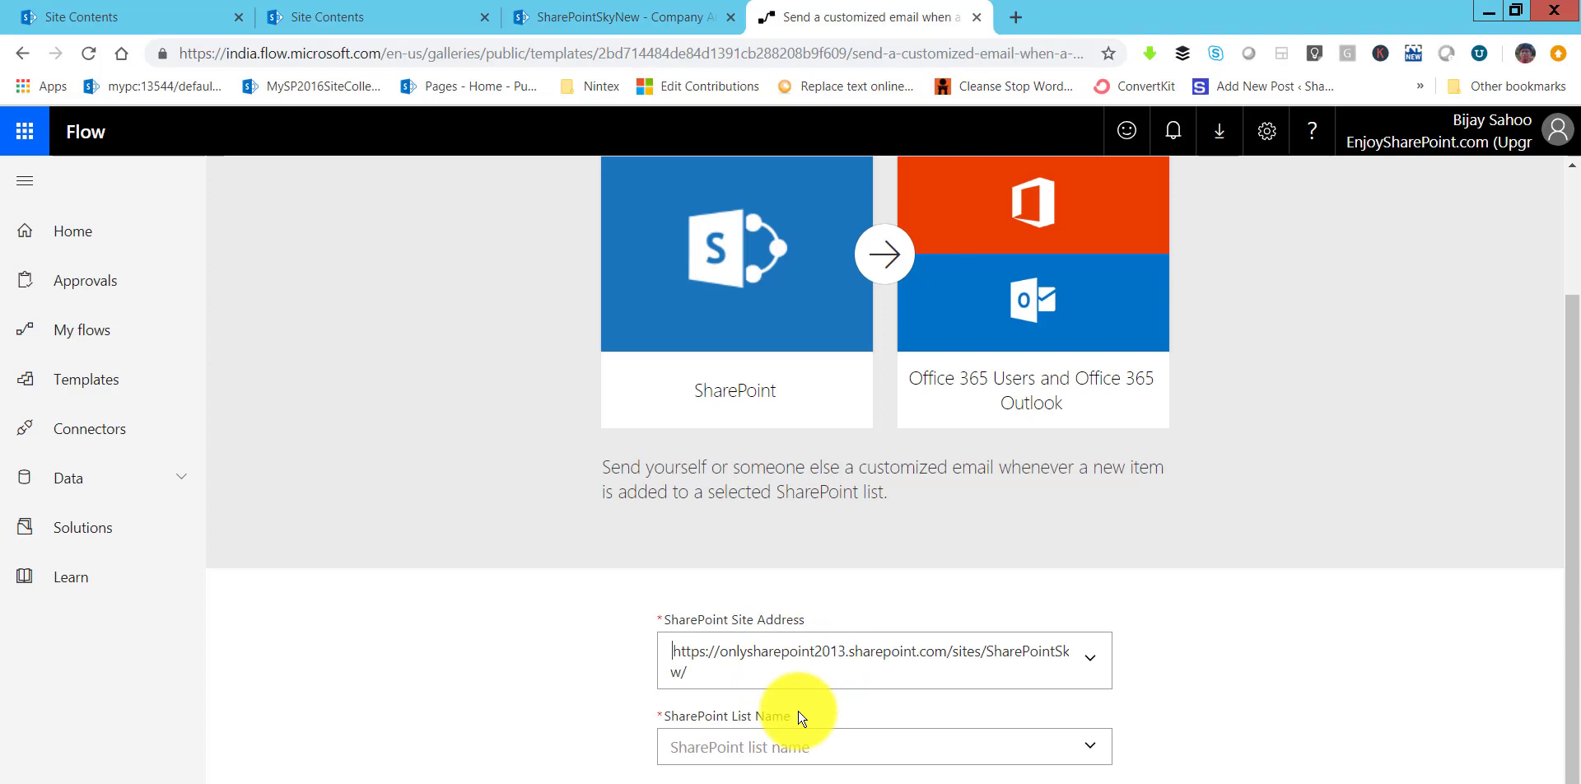
Step: Copy the Company Announcements list name from the list page's address
left_click(849, 746)
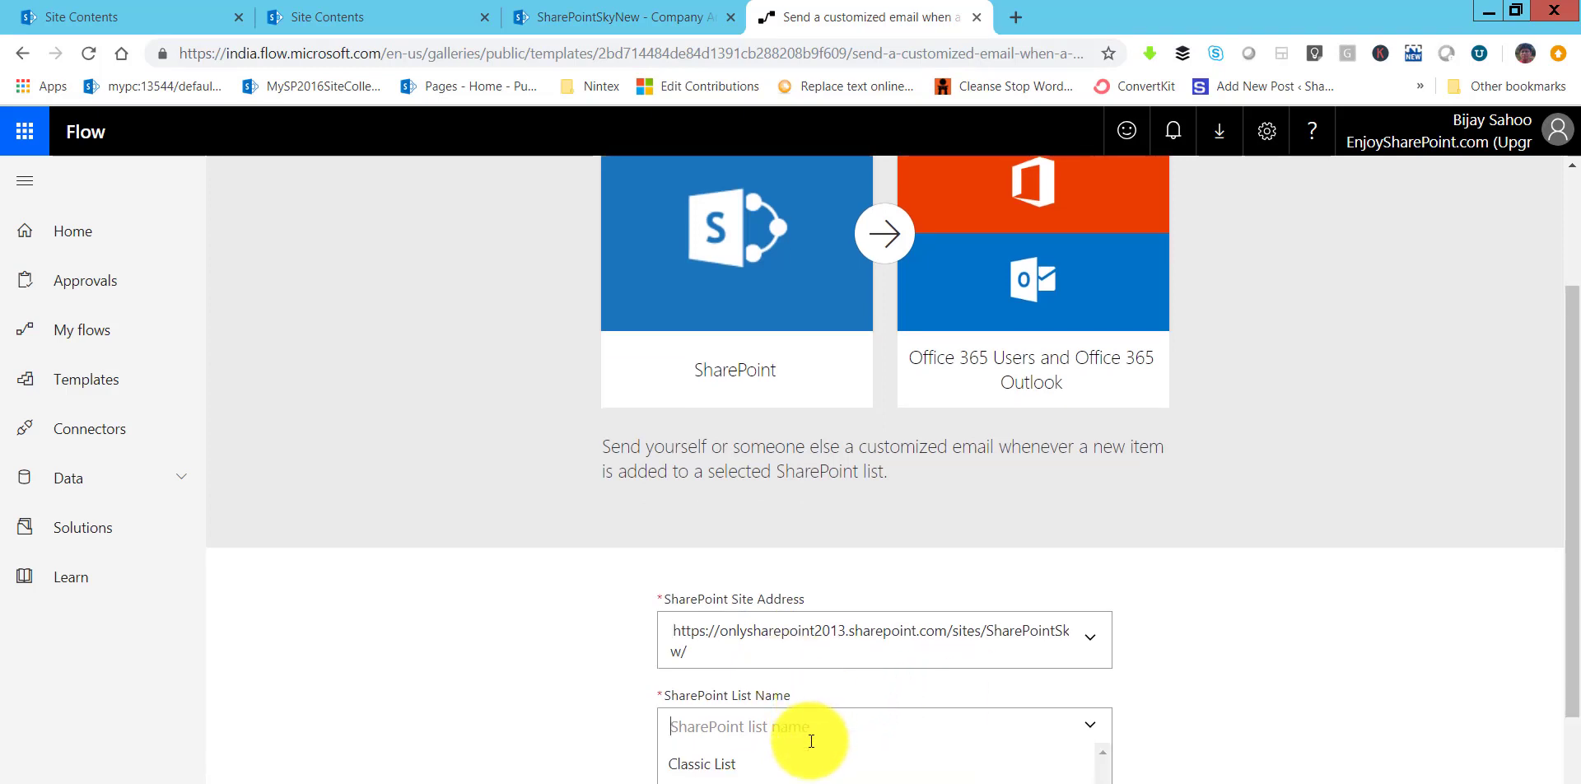
scroll(804, 729, "down", 2)
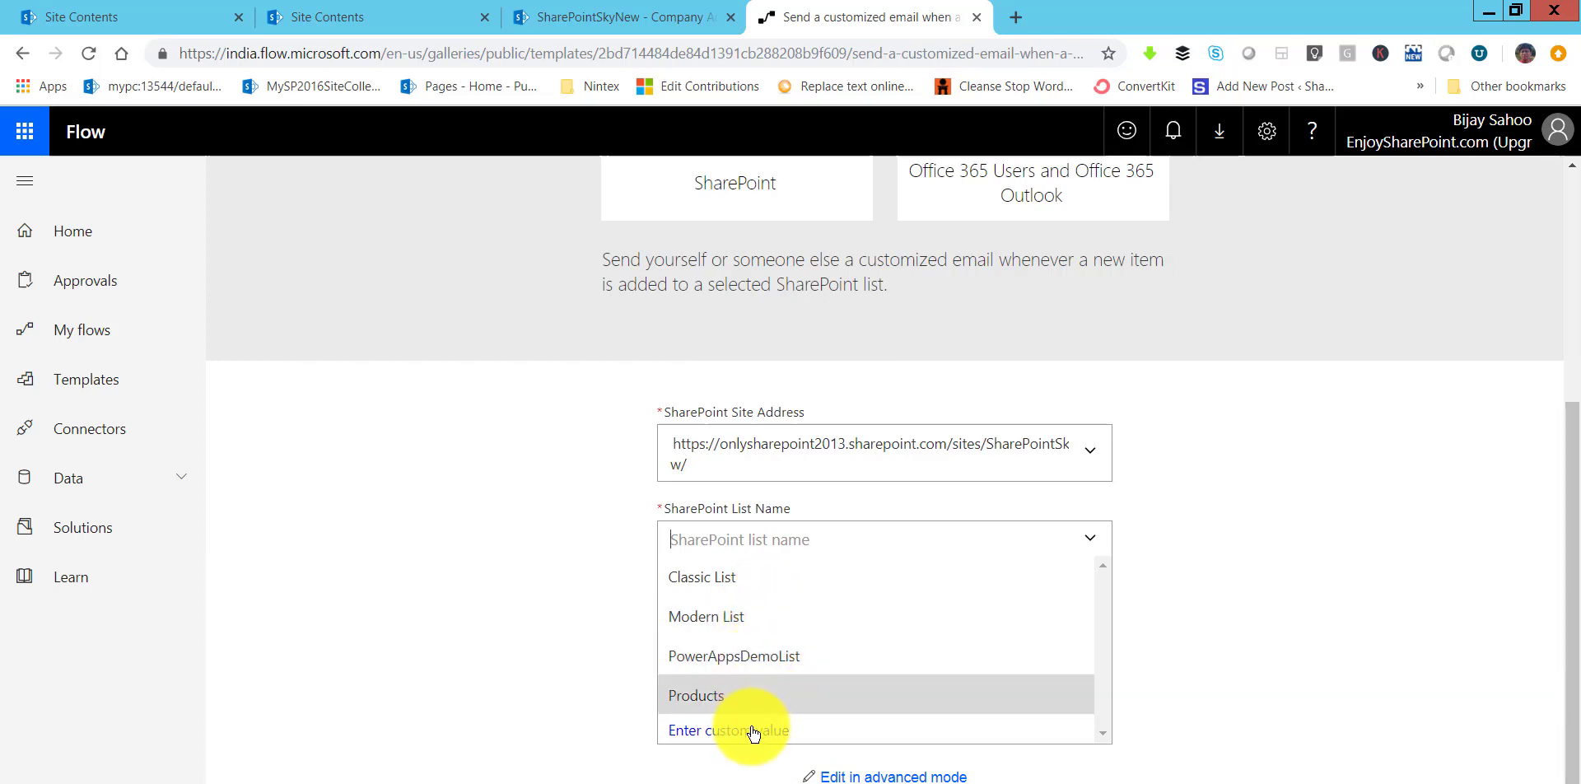
left_click(600, 17)
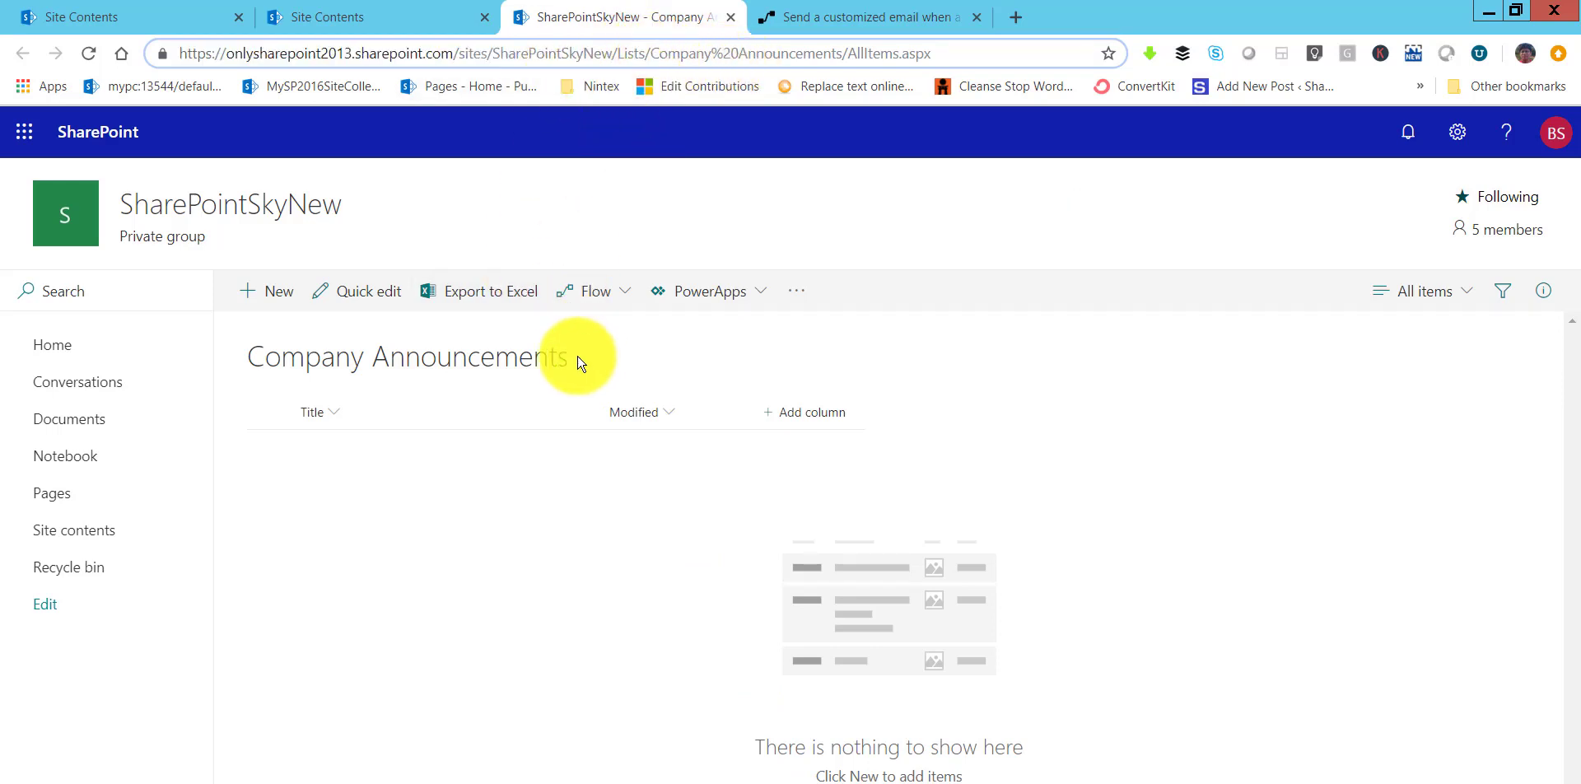
left_click_drag(650, 53, 843, 29)
key("ctrl+c")
key("ctrl+Tab")
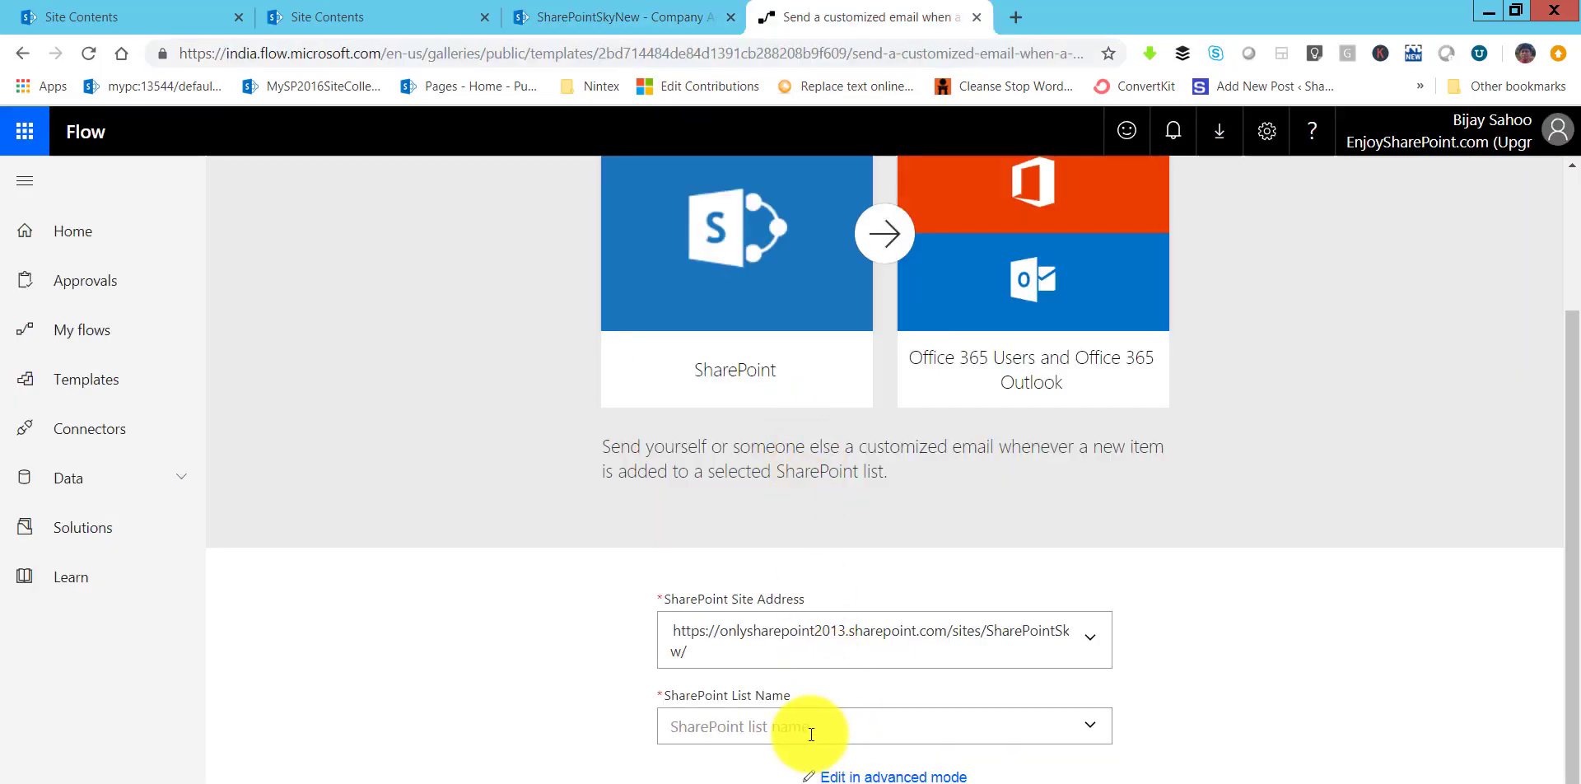
left_click(805, 729)
Step: Enter Company Announcements as a custom list name, removing %20, and save for advanced editing
left_click(808, 731)
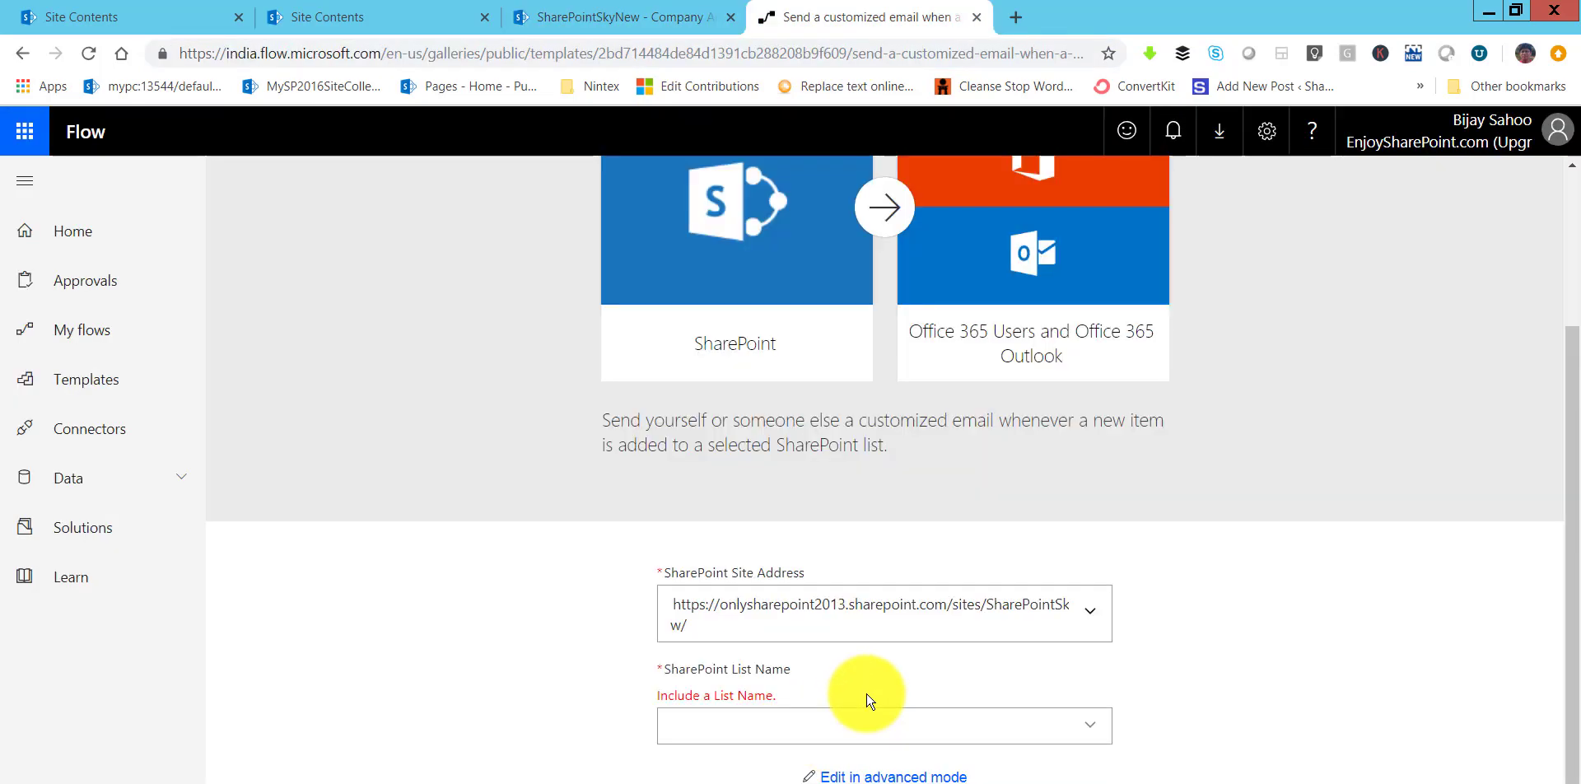
left_click(793, 731)
key("ctrl+v")
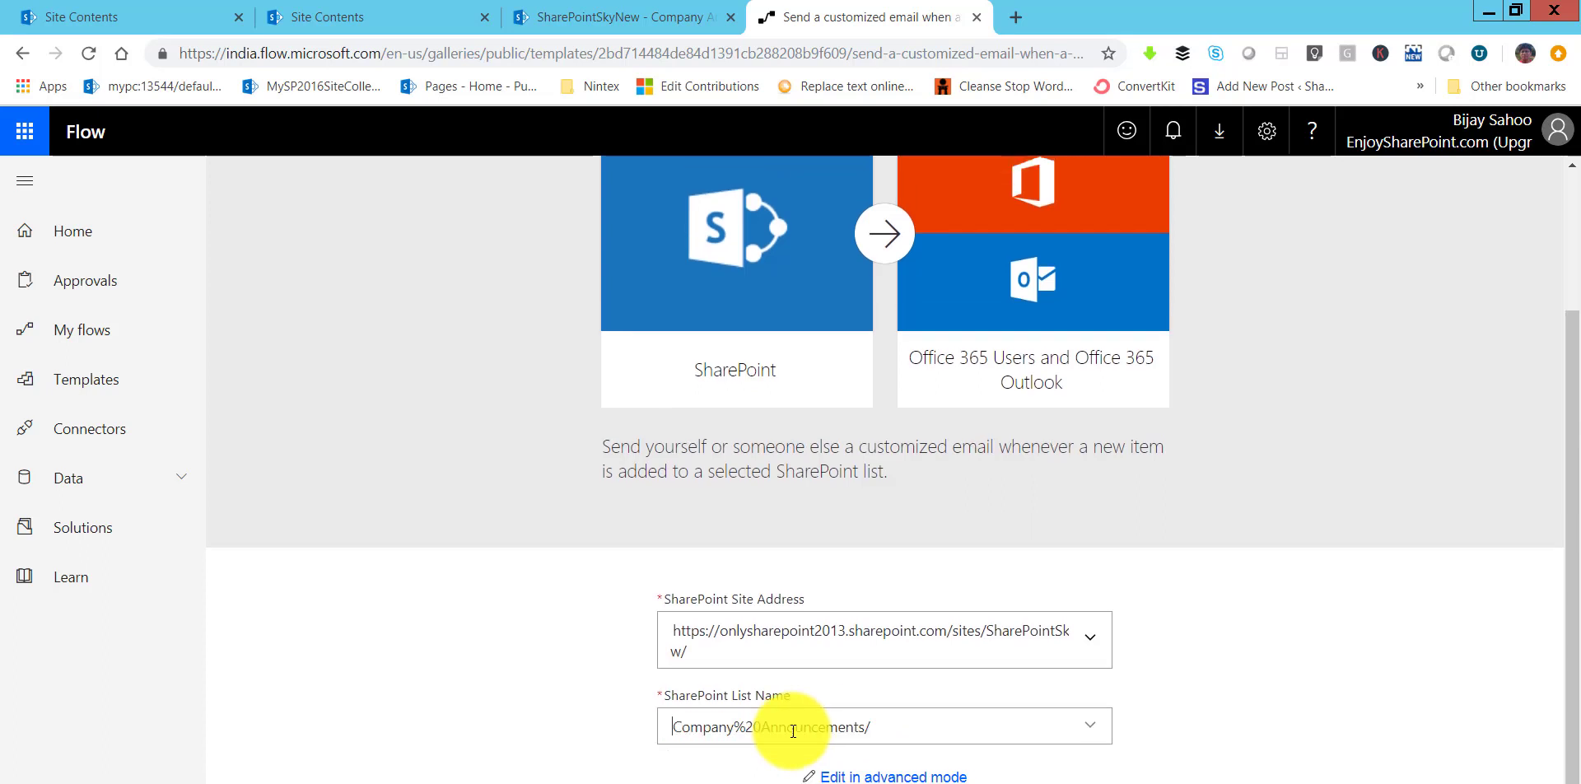
left_click(761, 728)
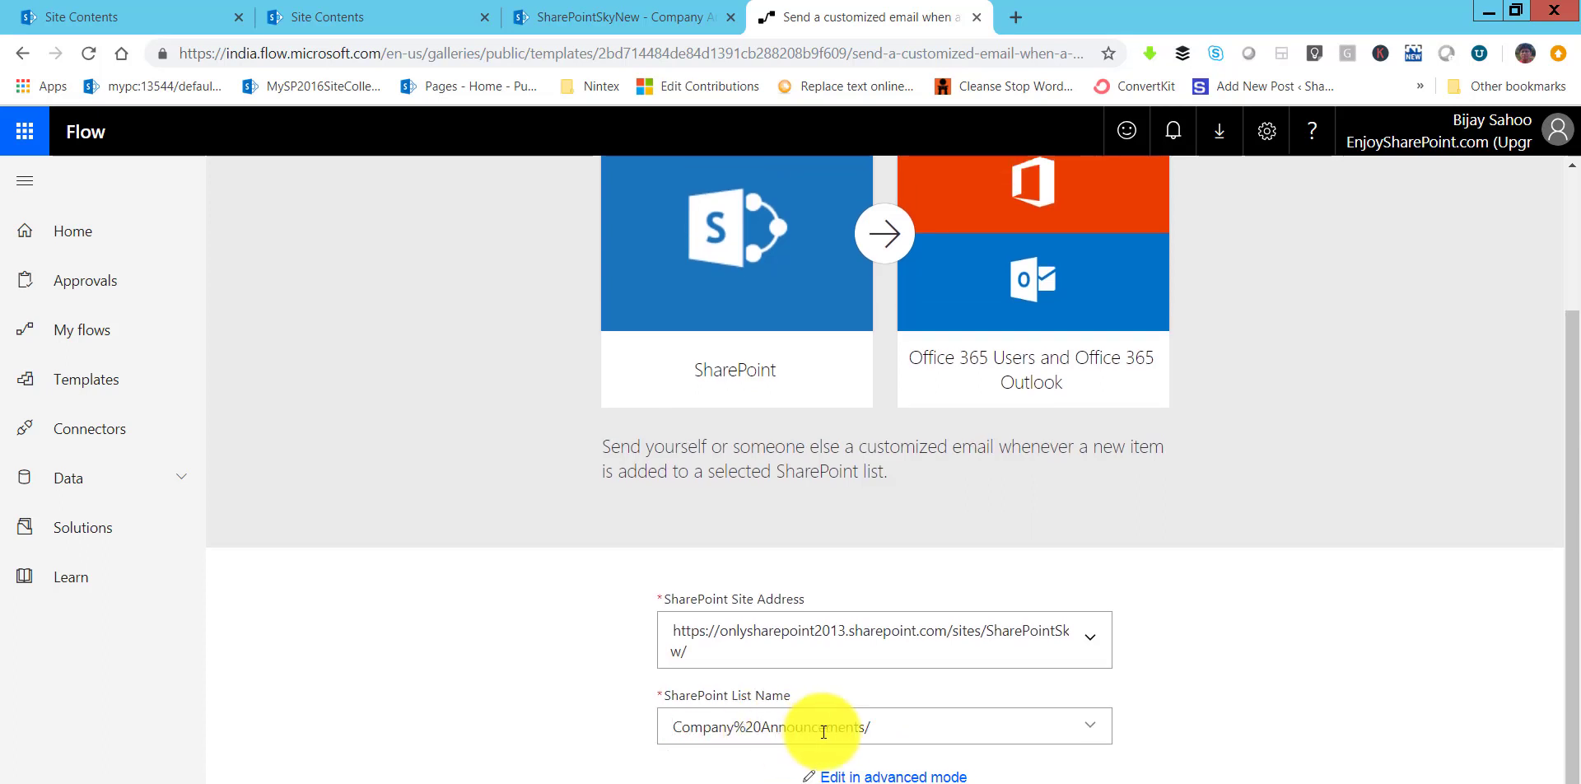
key("BackSpace")
key("BackSpace")
key("BackSpace")
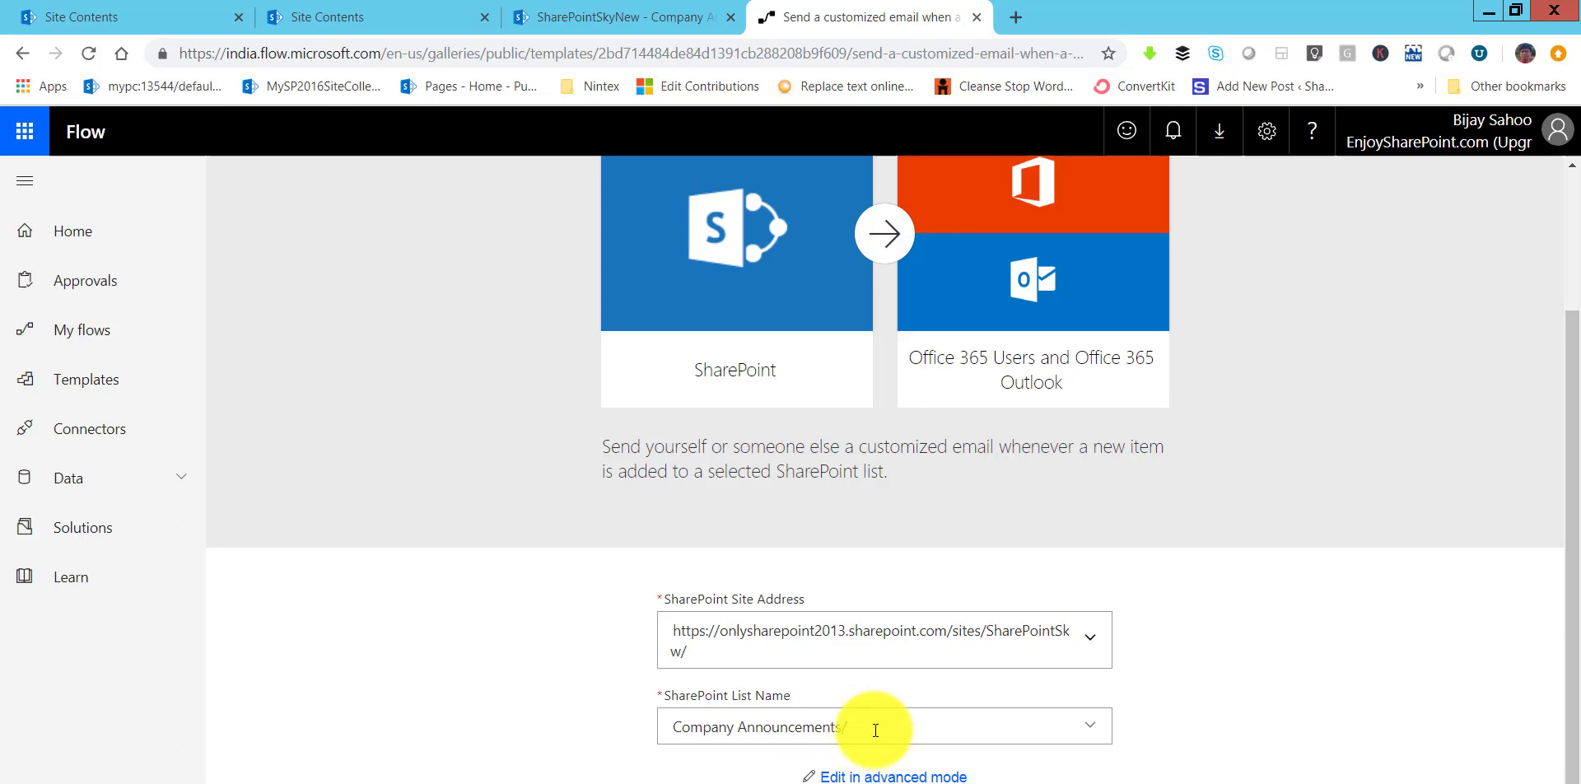
left_click(874, 731)
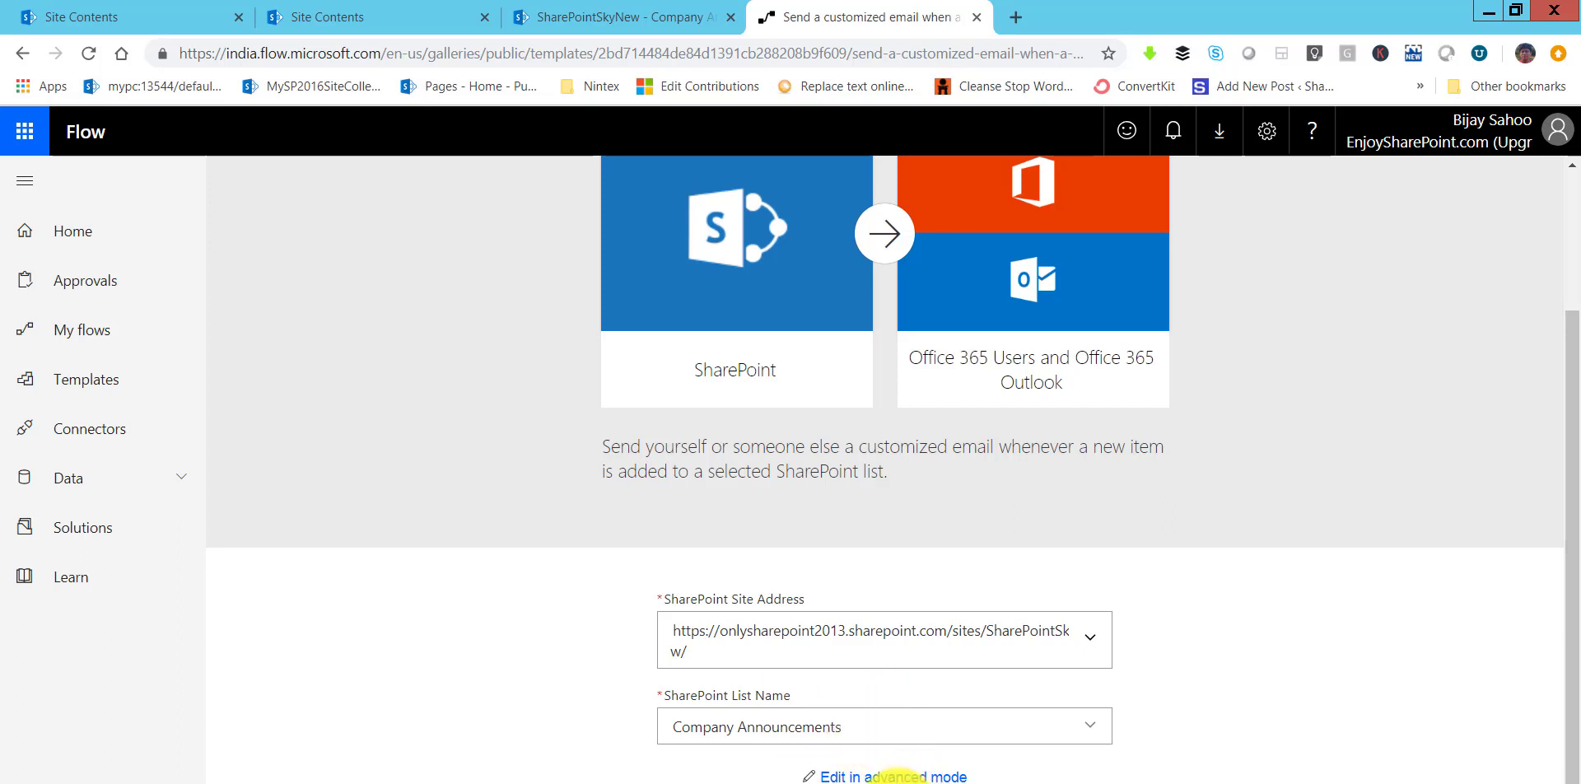
left_click(896, 774)
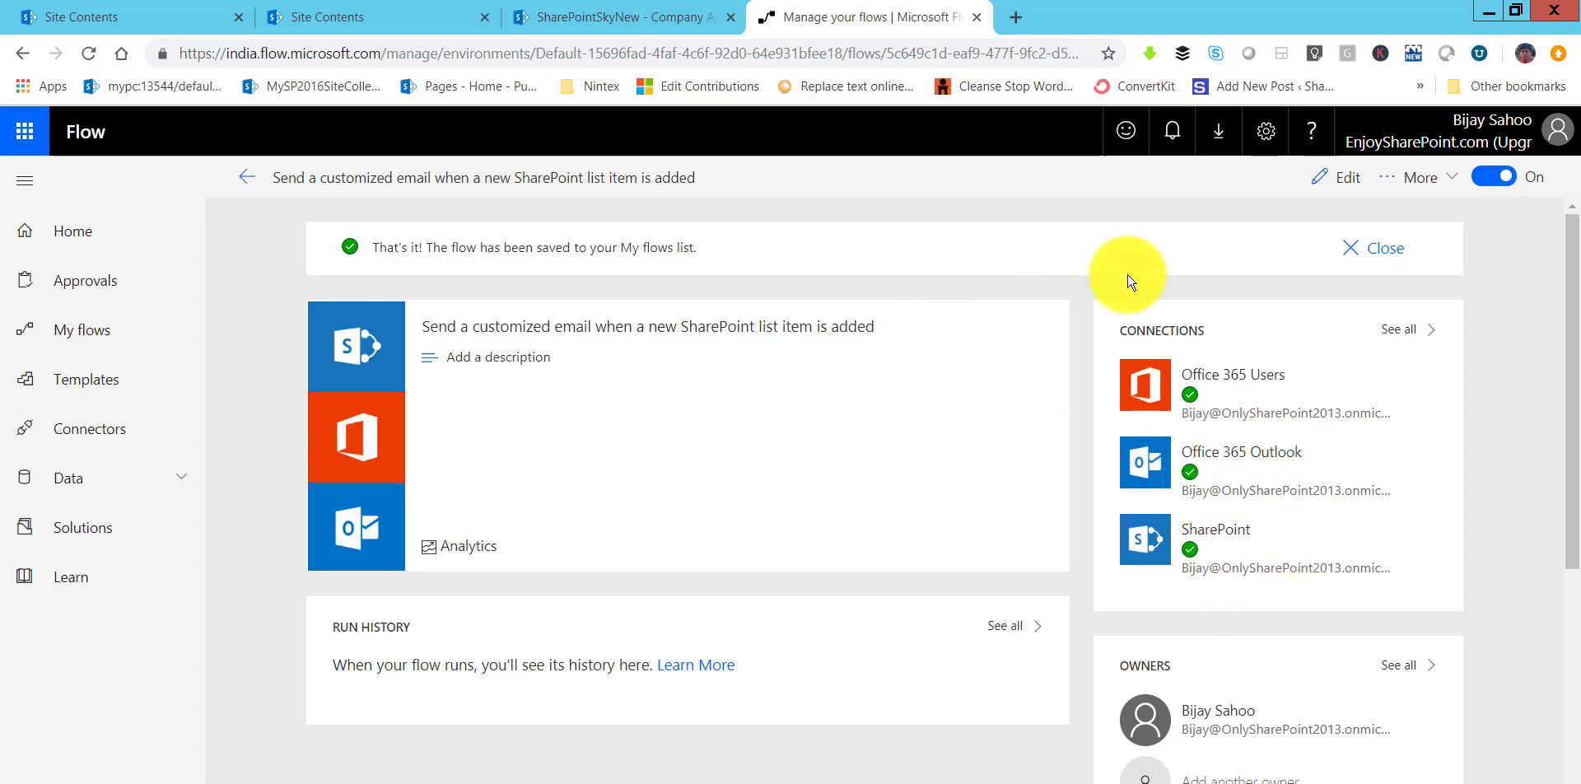
Step: Open the saved customized-email flow in the flow designer
left_click(1346, 186)
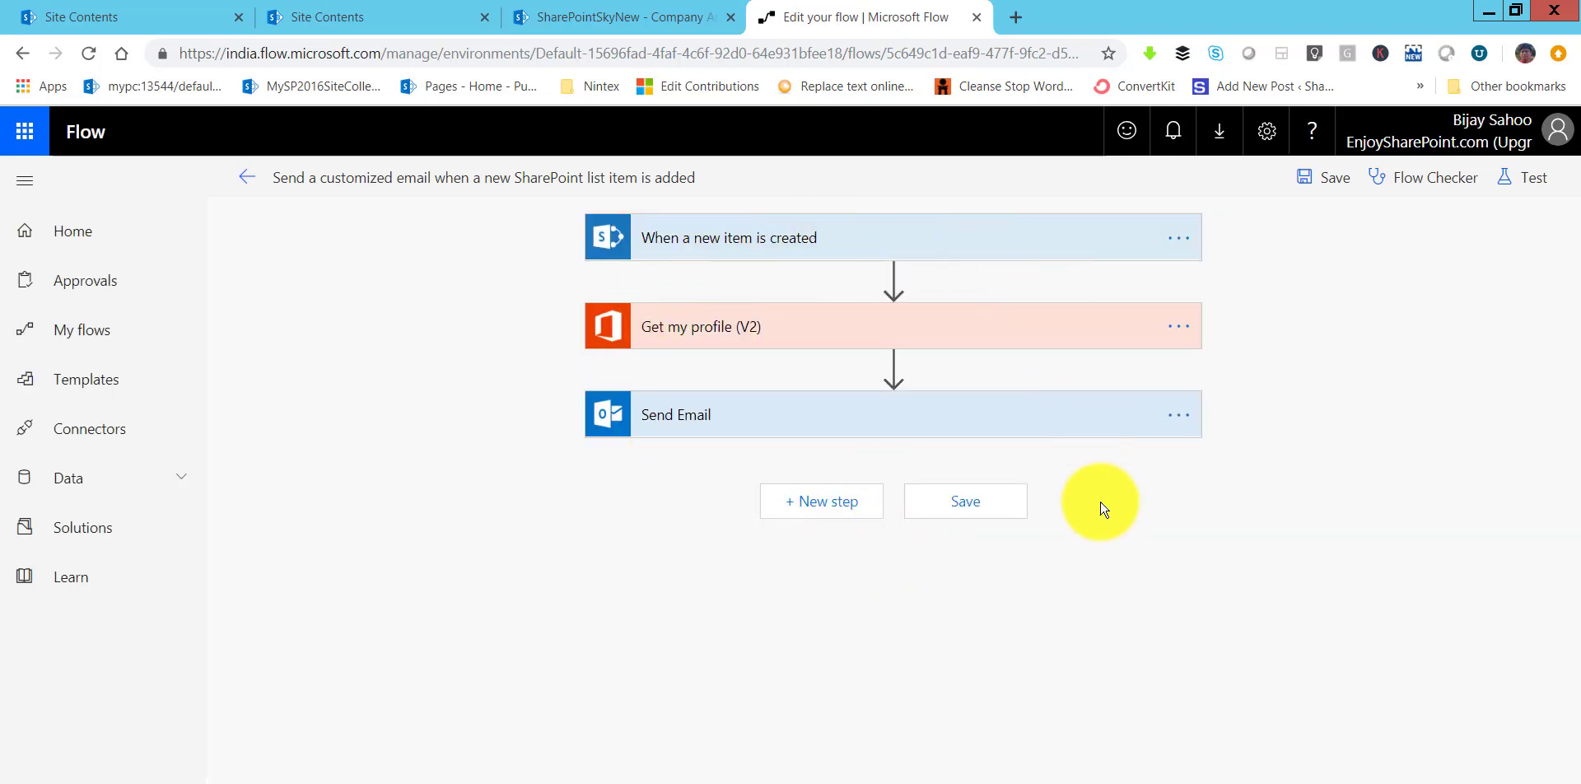
Step: Expand the trigger, Get my profile (V2) with advanced options, and Send Email to review settings
left_click(903, 231)
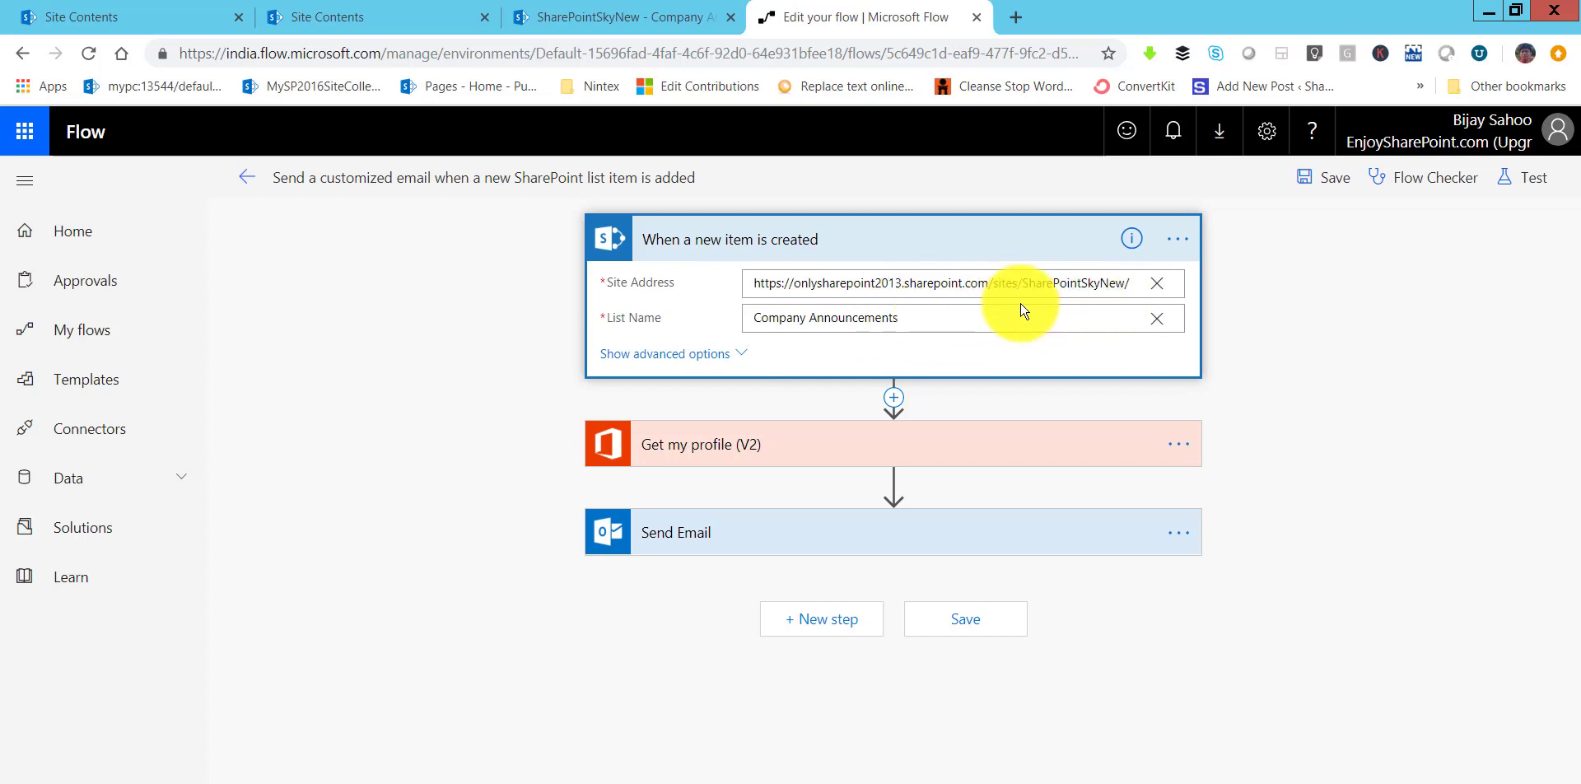
left_click(947, 447)
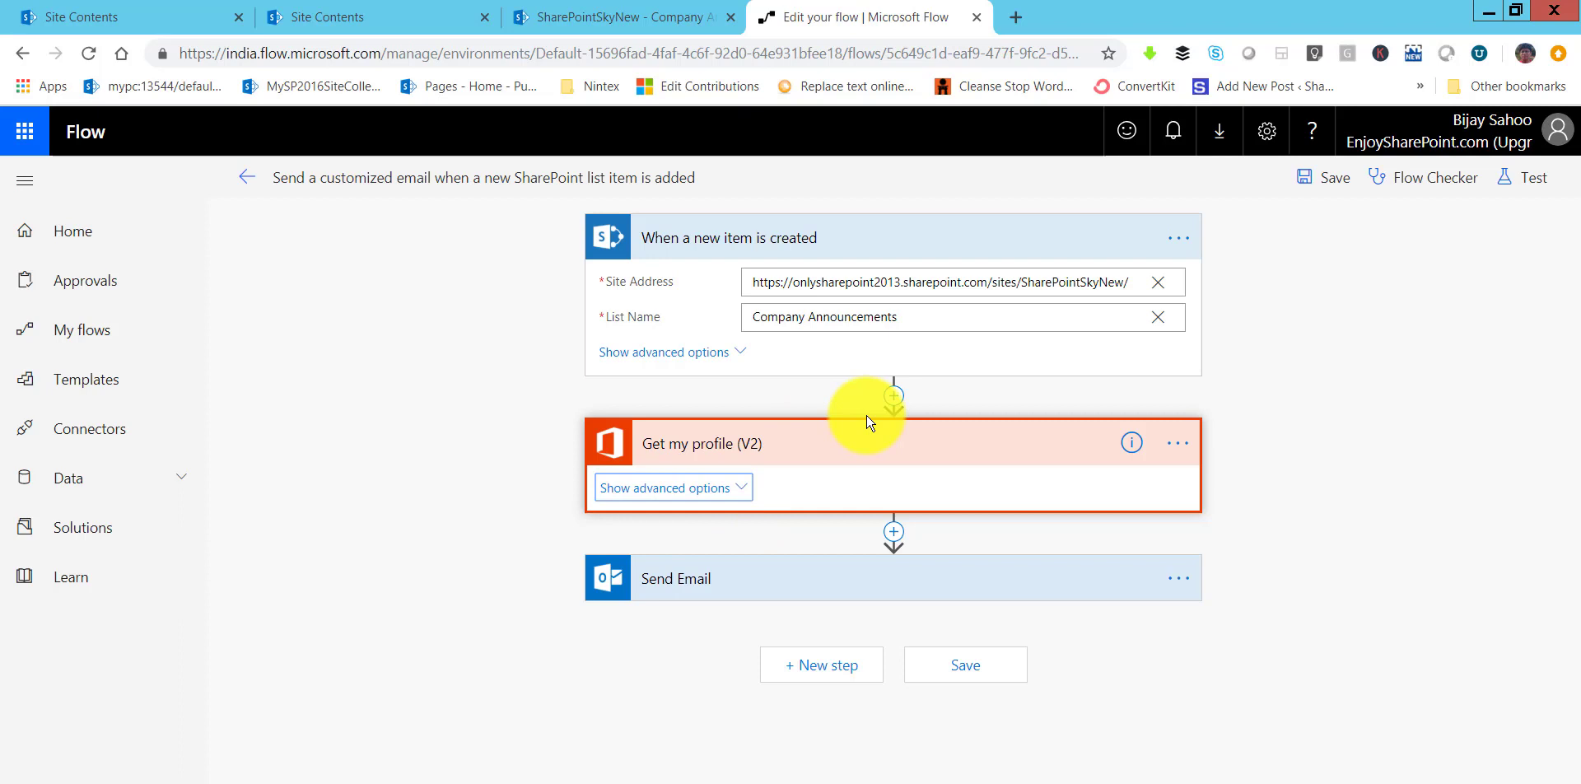
left_click(733, 488)
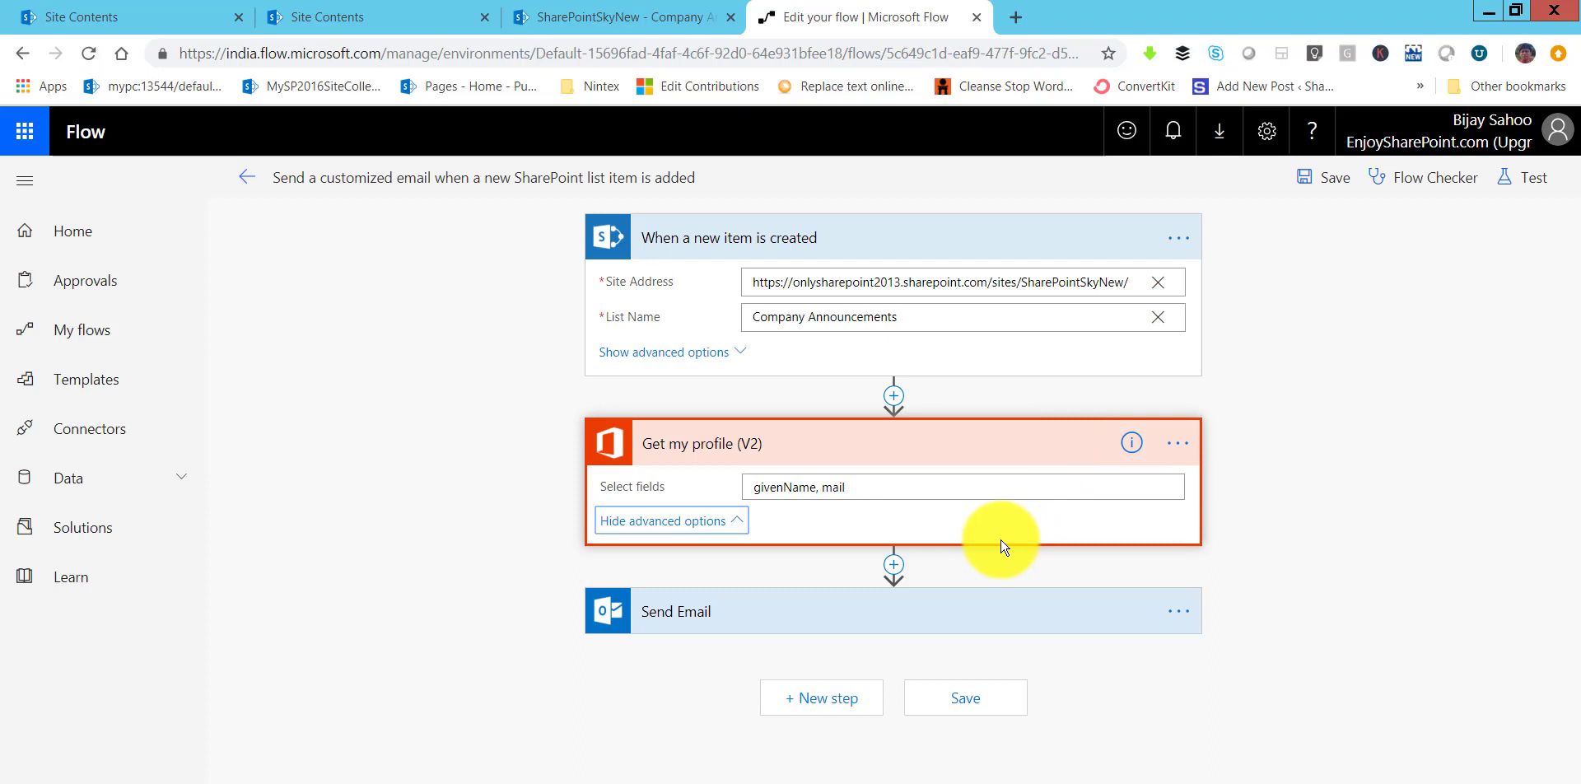
left_click(1016, 609)
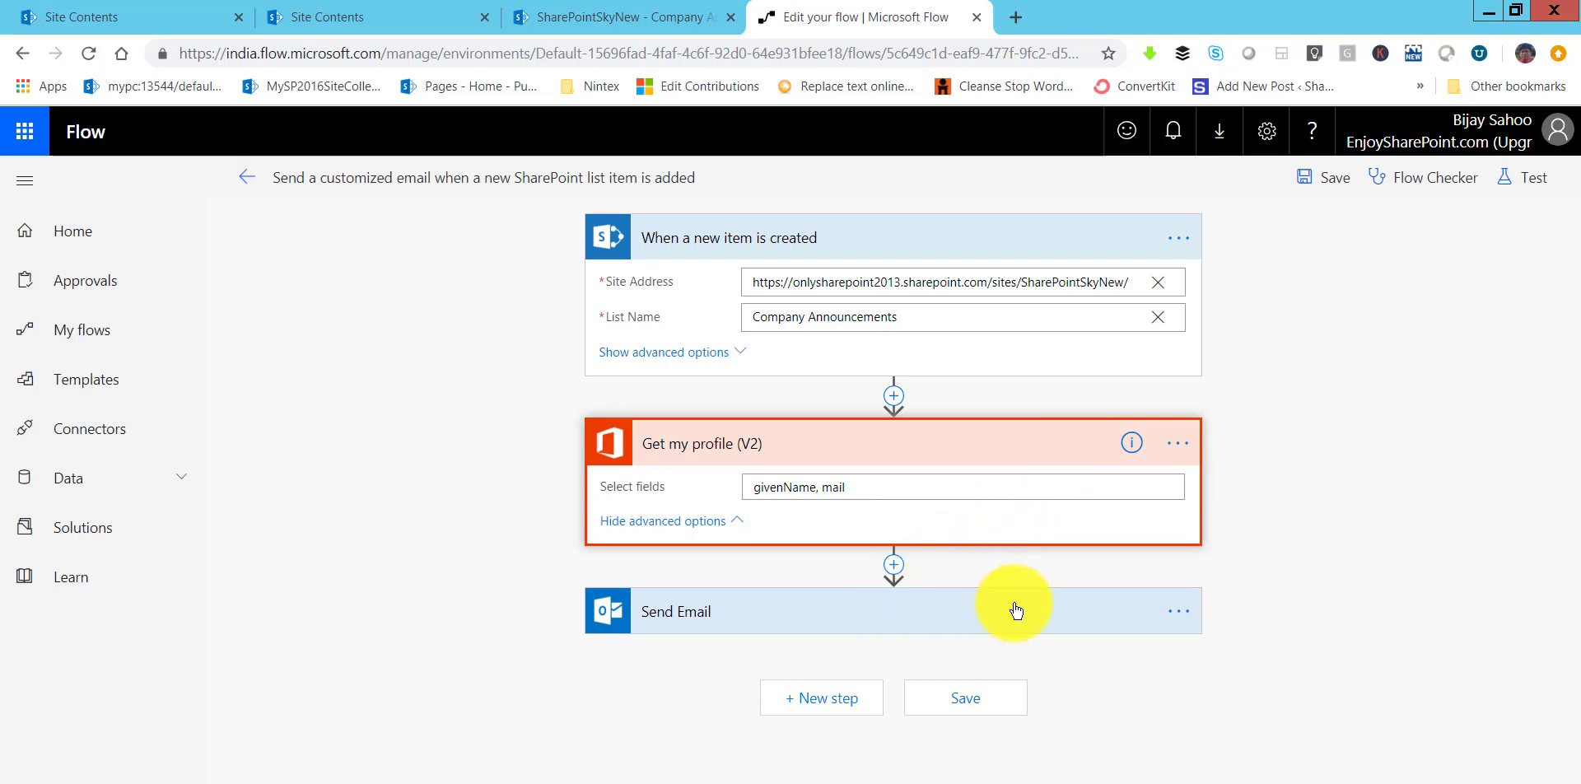
scroll(906, 576, "down", 1)
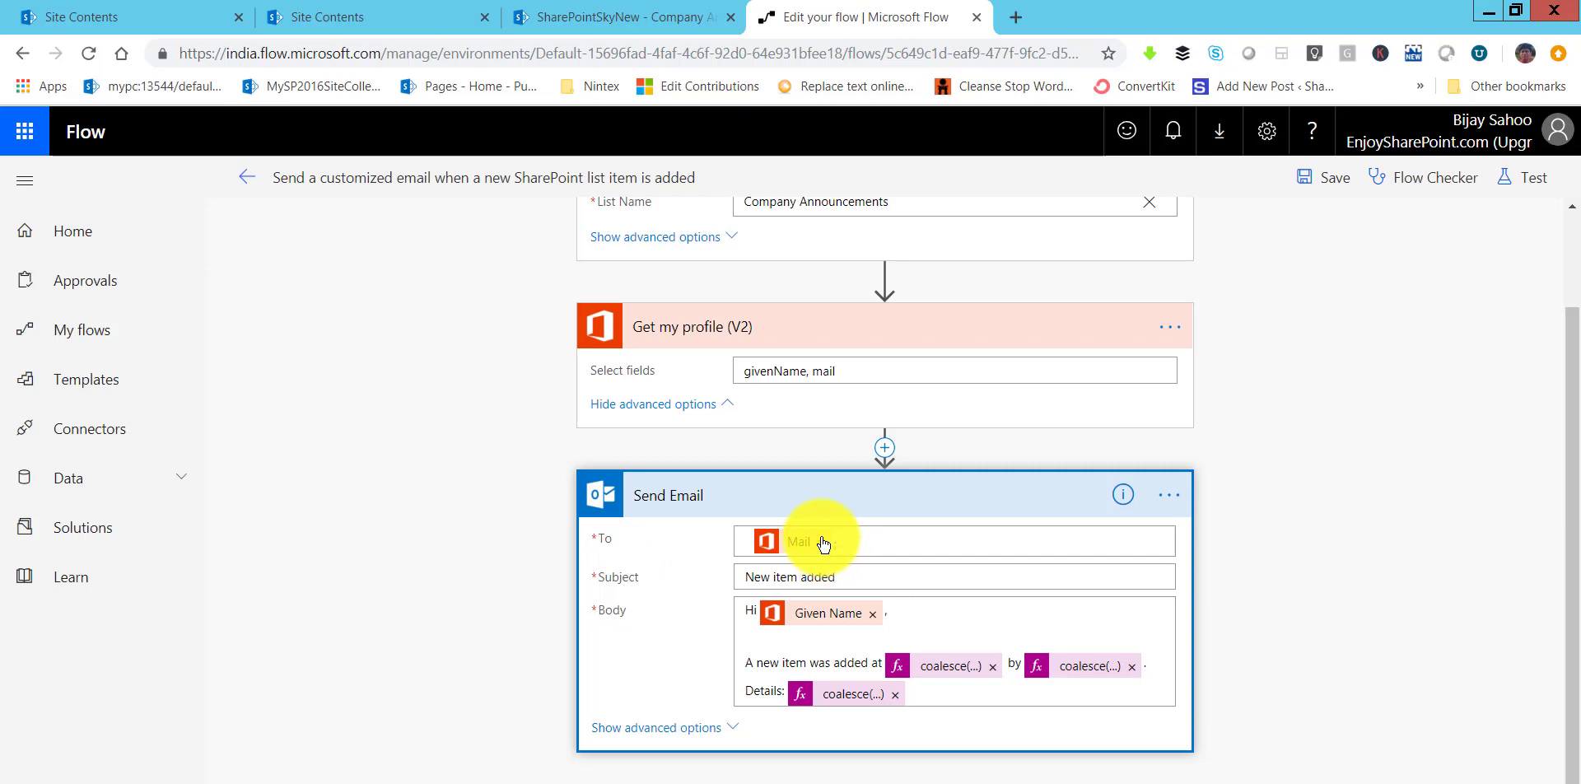
Step: Send the email to Created By Email instead of Mail, with subject 'Thanks for the annoucements'
left_click(853, 545)
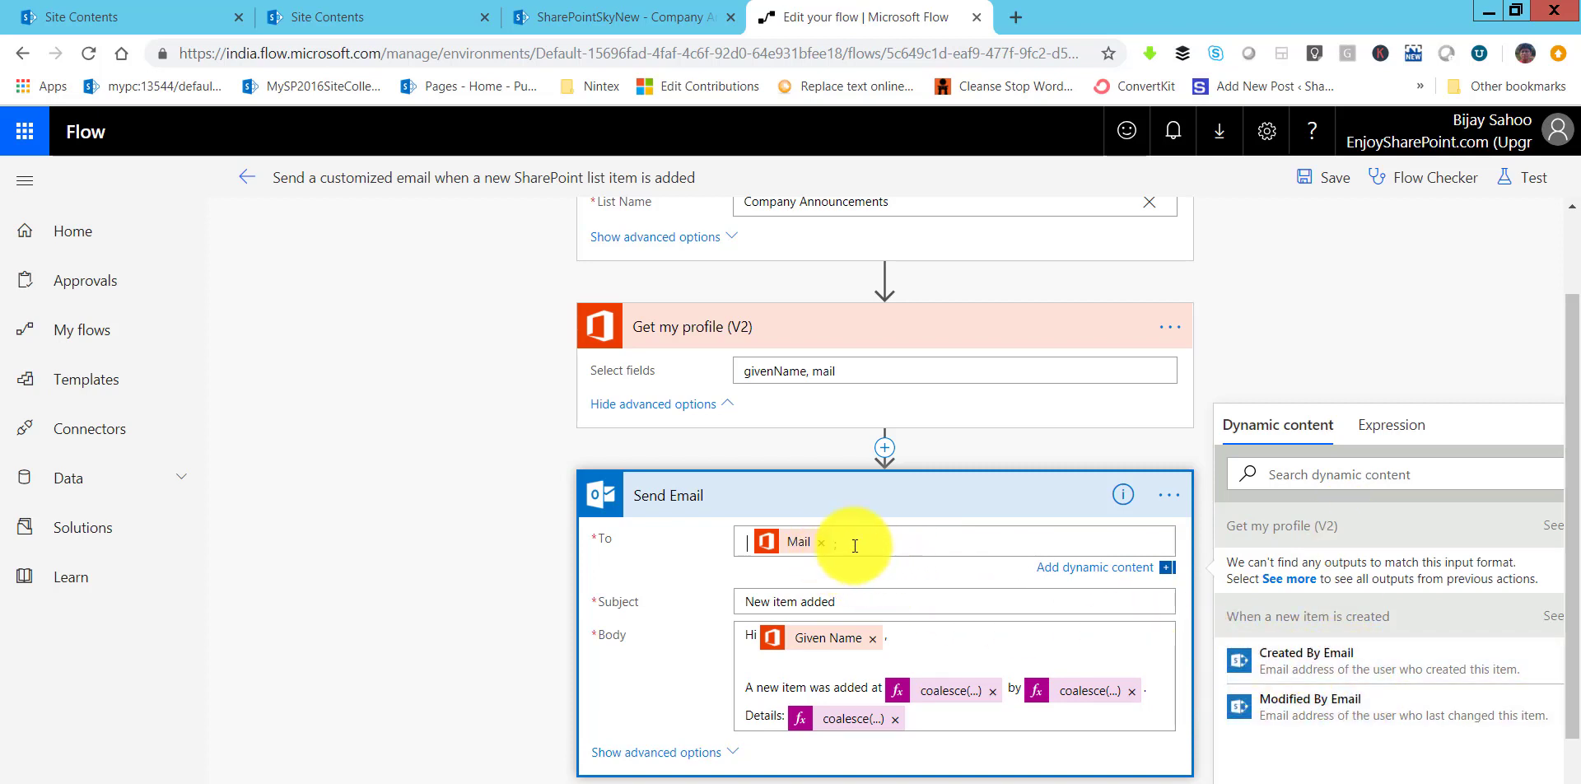
left_click(821, 542)
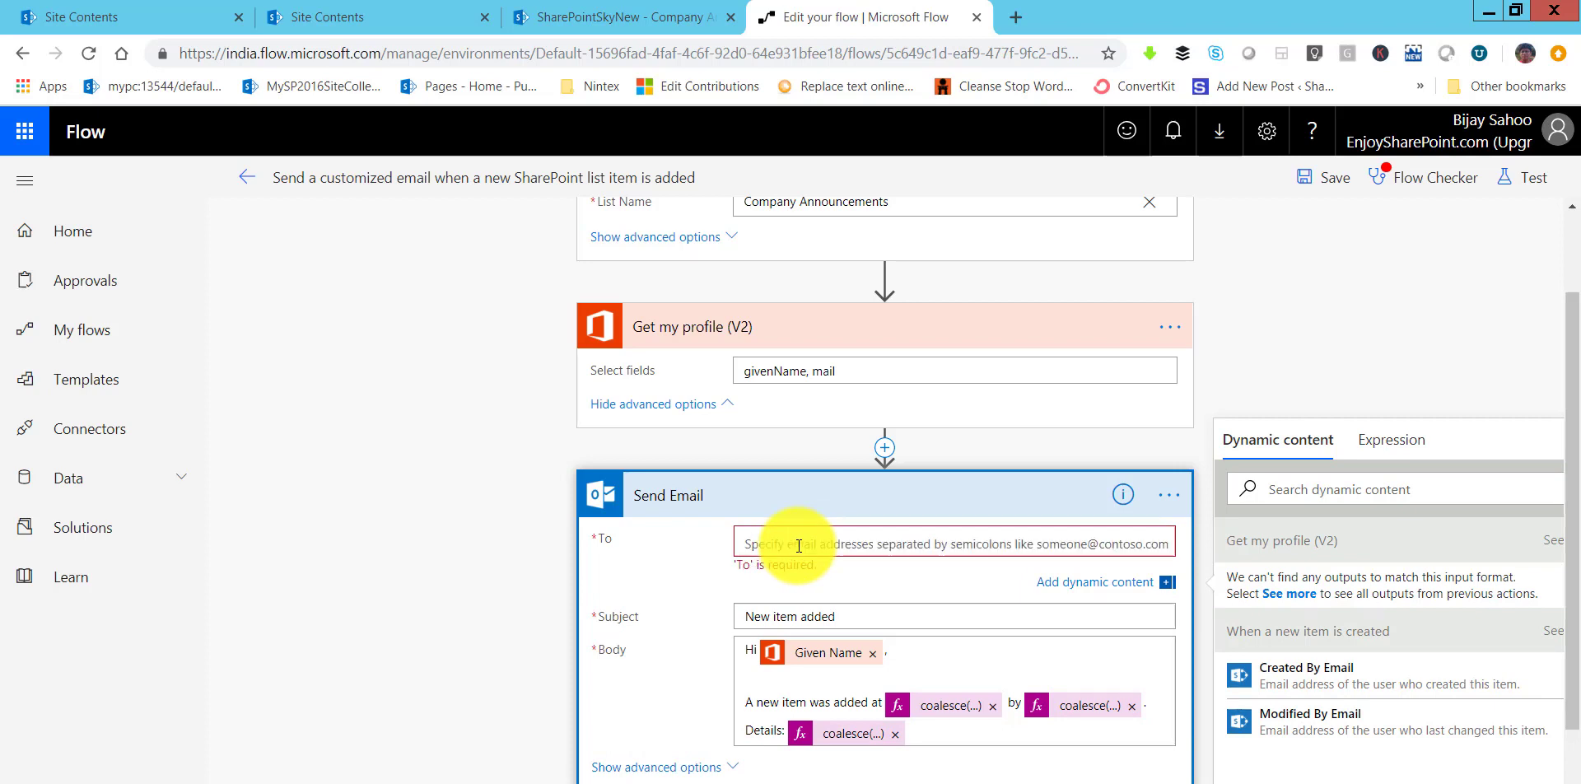
left_click(1289, 689)
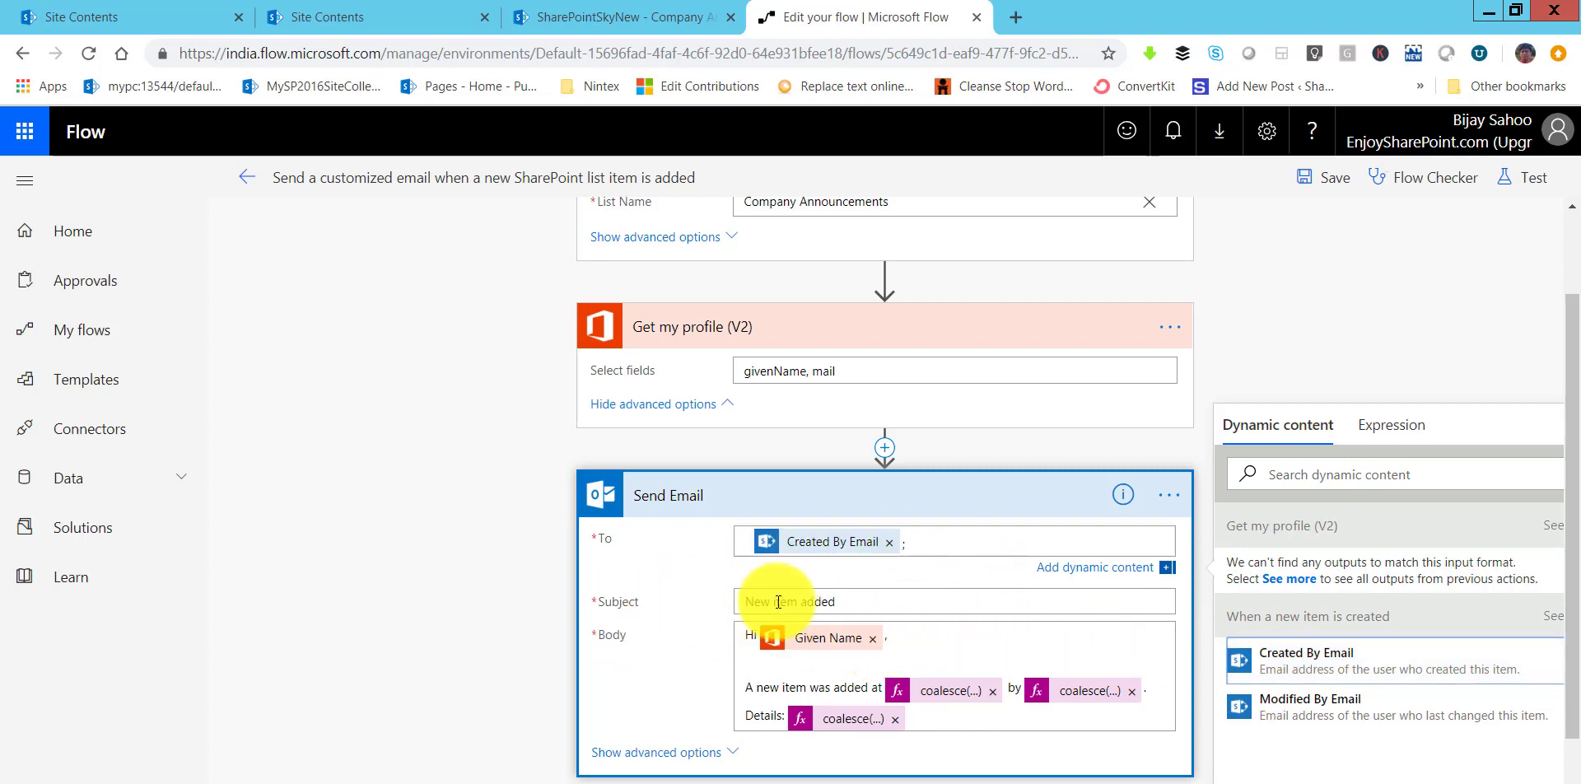
left_click_drag(854, 605, 708, 602)
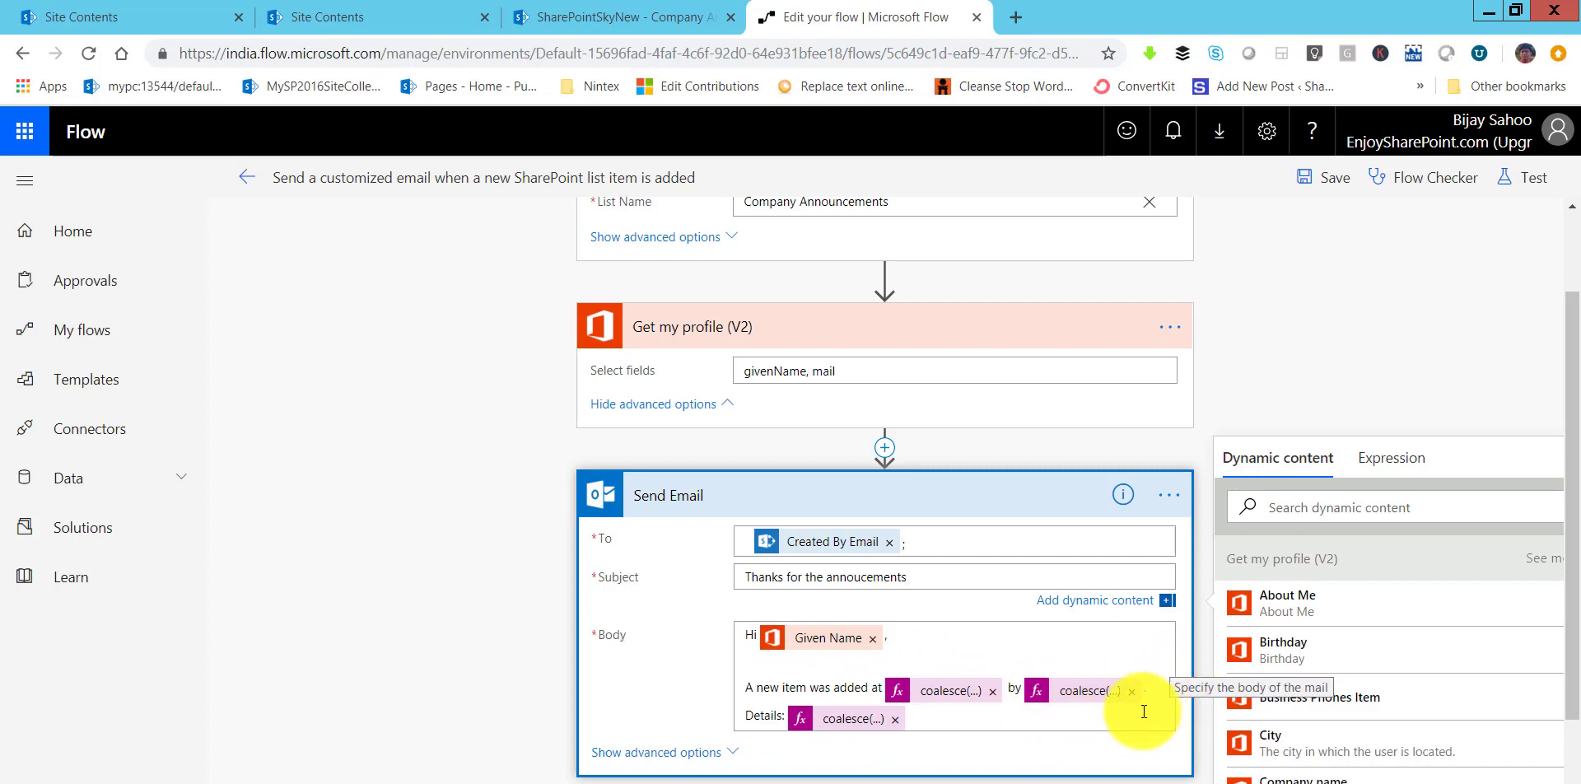
Step: Write the body greeting by Given Name, with coalesce() expressions for created time, author and details
left_click(947, 721)
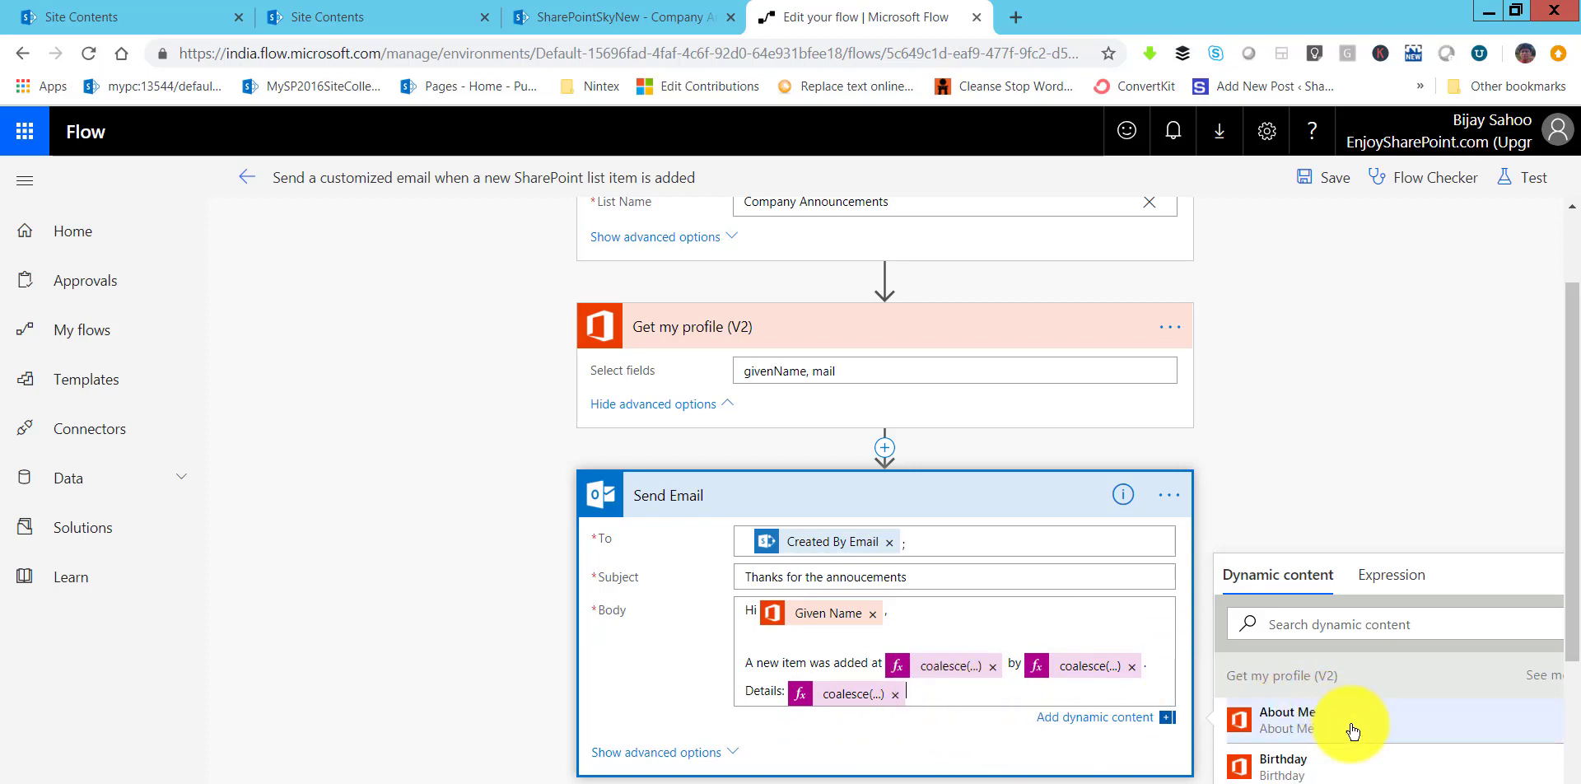
scroll(1353, 730, "down", 3)
scroll(1353, 731, "down", 5)
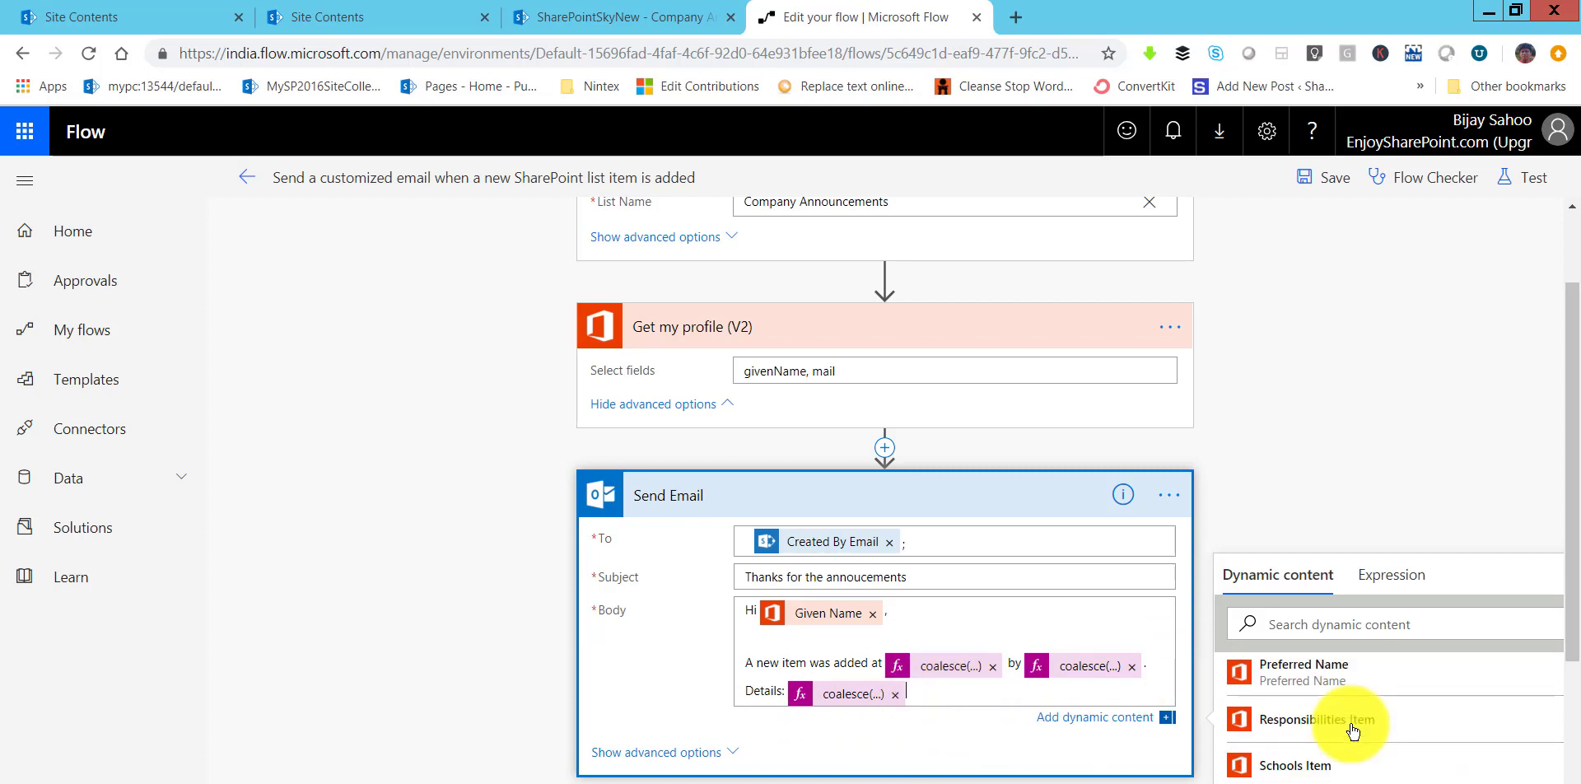
scroll(1556, 572, "down", 3)
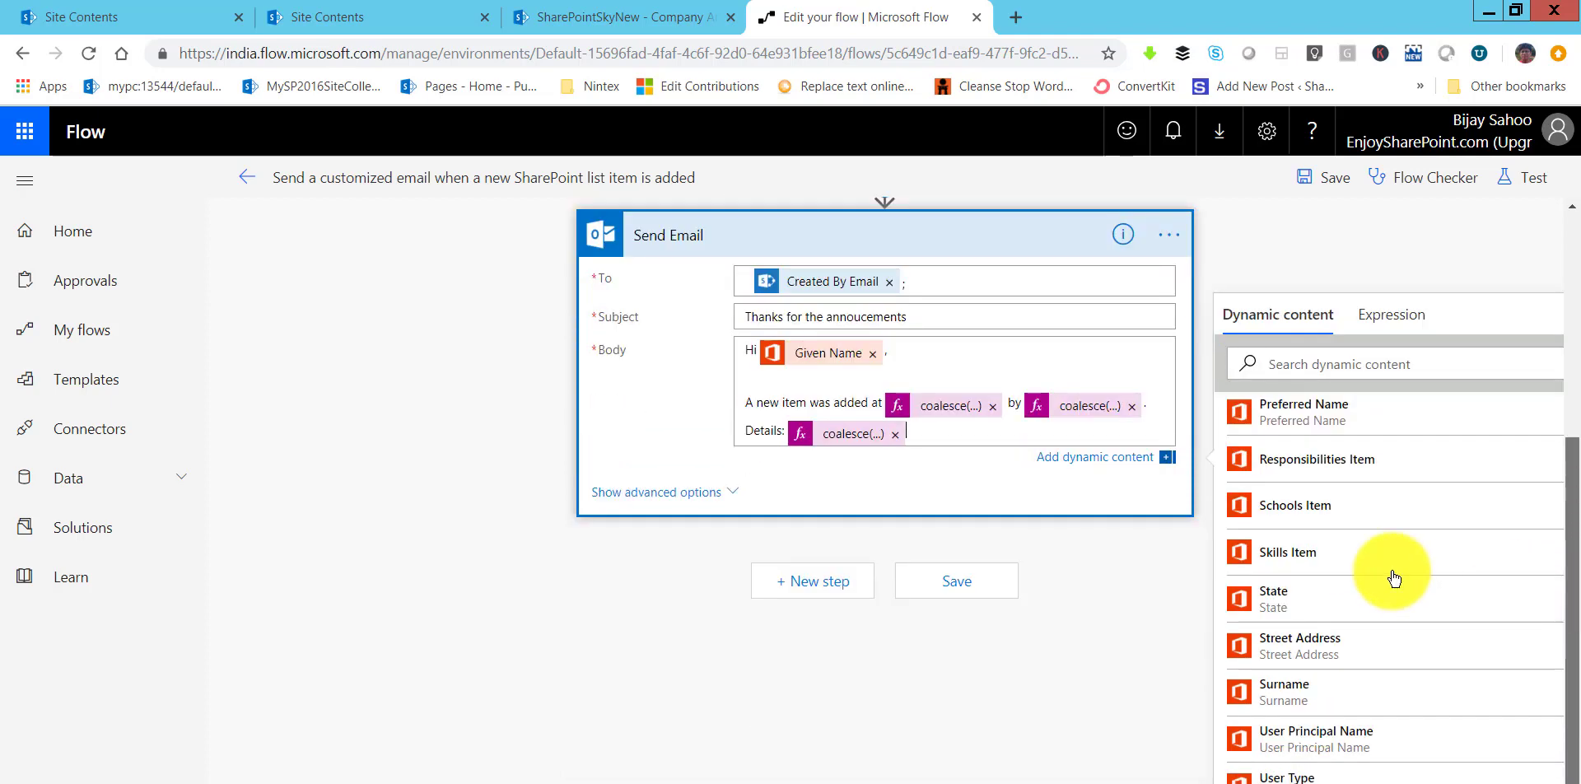
scroll(1394, 579, "down", 6)
scroll(1312, 536, "up", 2)
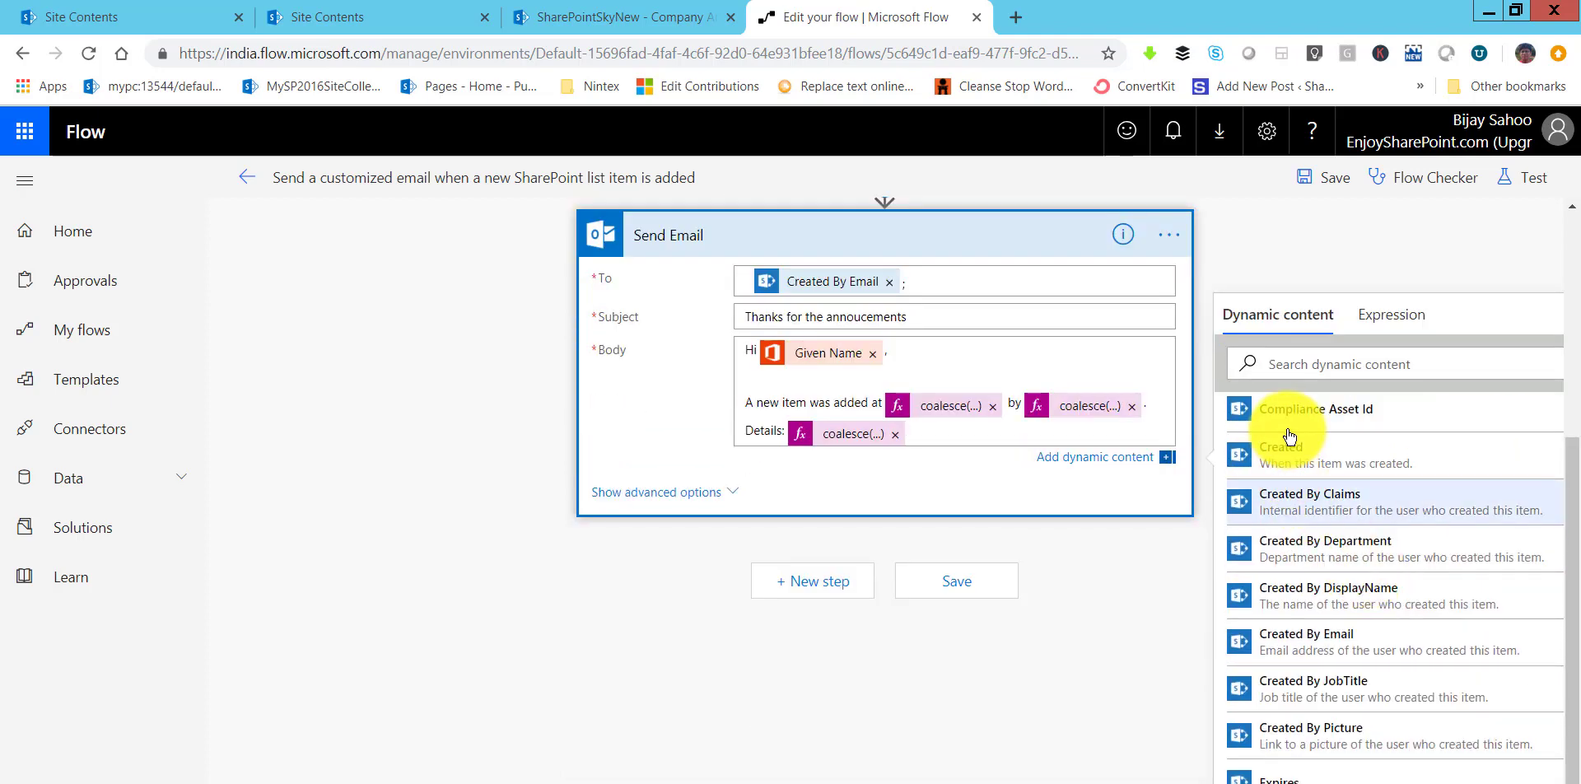
scroll(1314, 638, "down", 5)
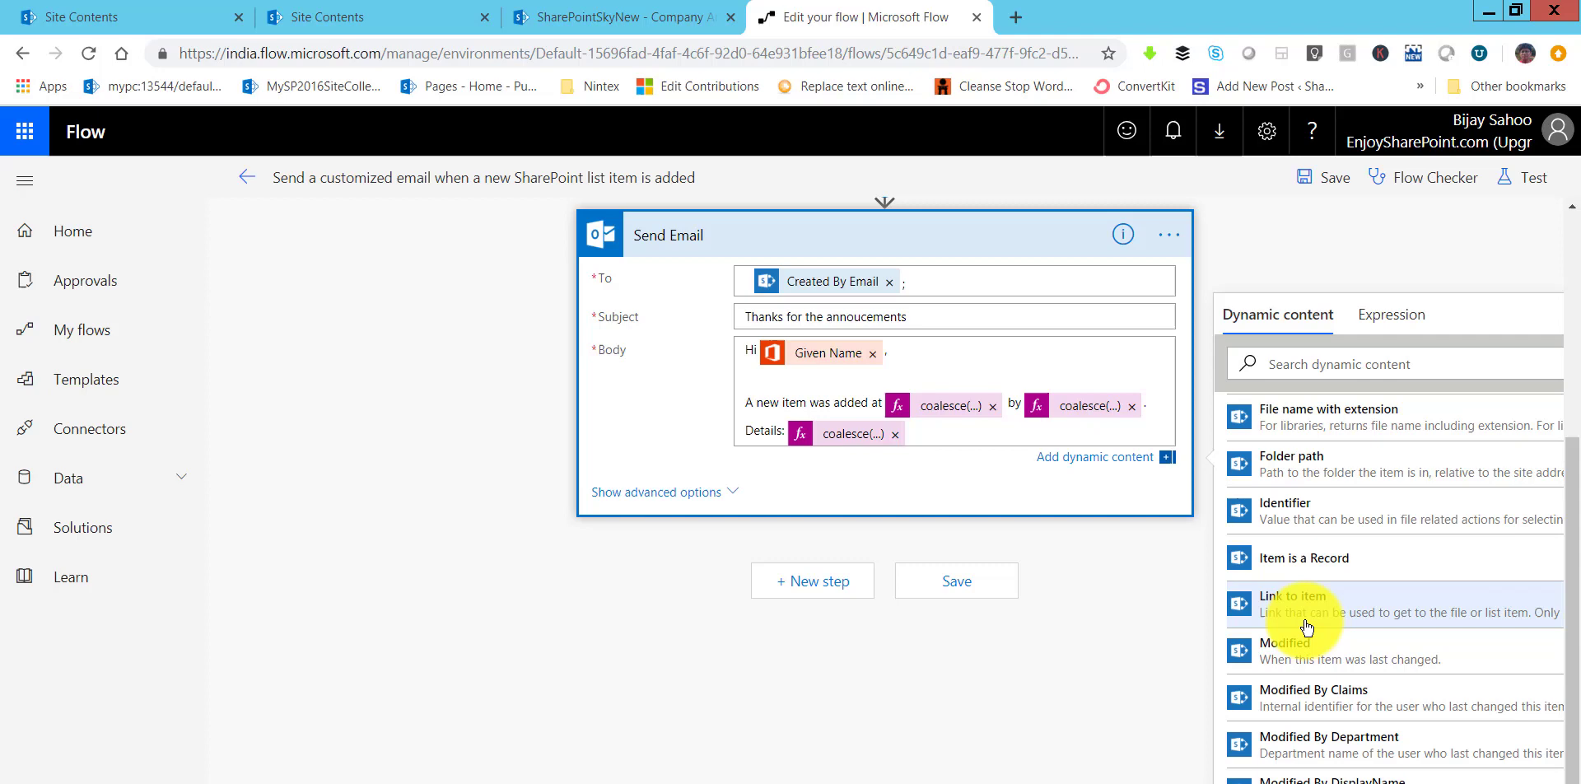
scroll(1310, 684, "down", 3)
scroll(1315, 697, "down", 2)
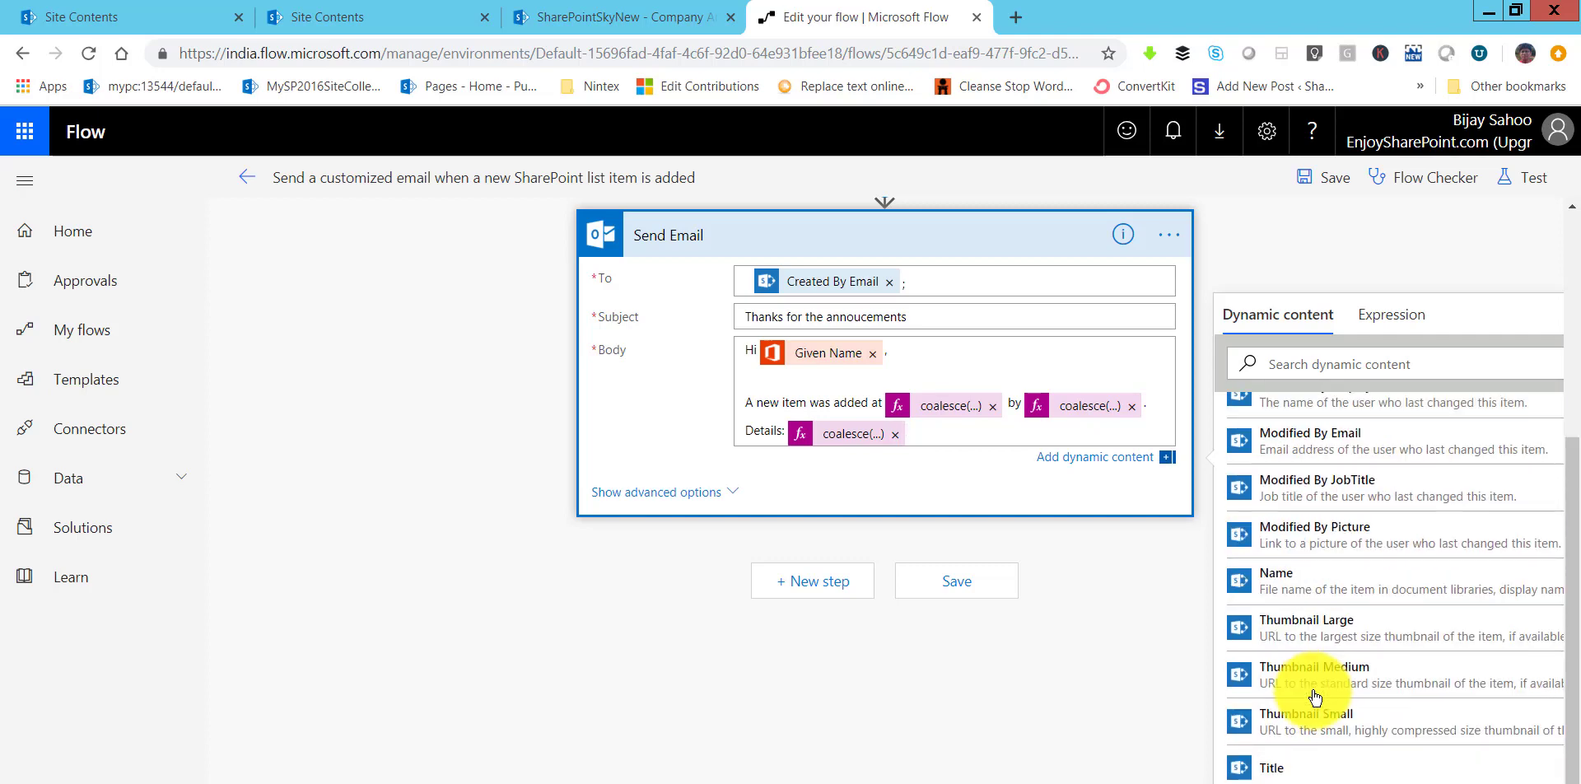
scroll(1327, 651, "up", 5)
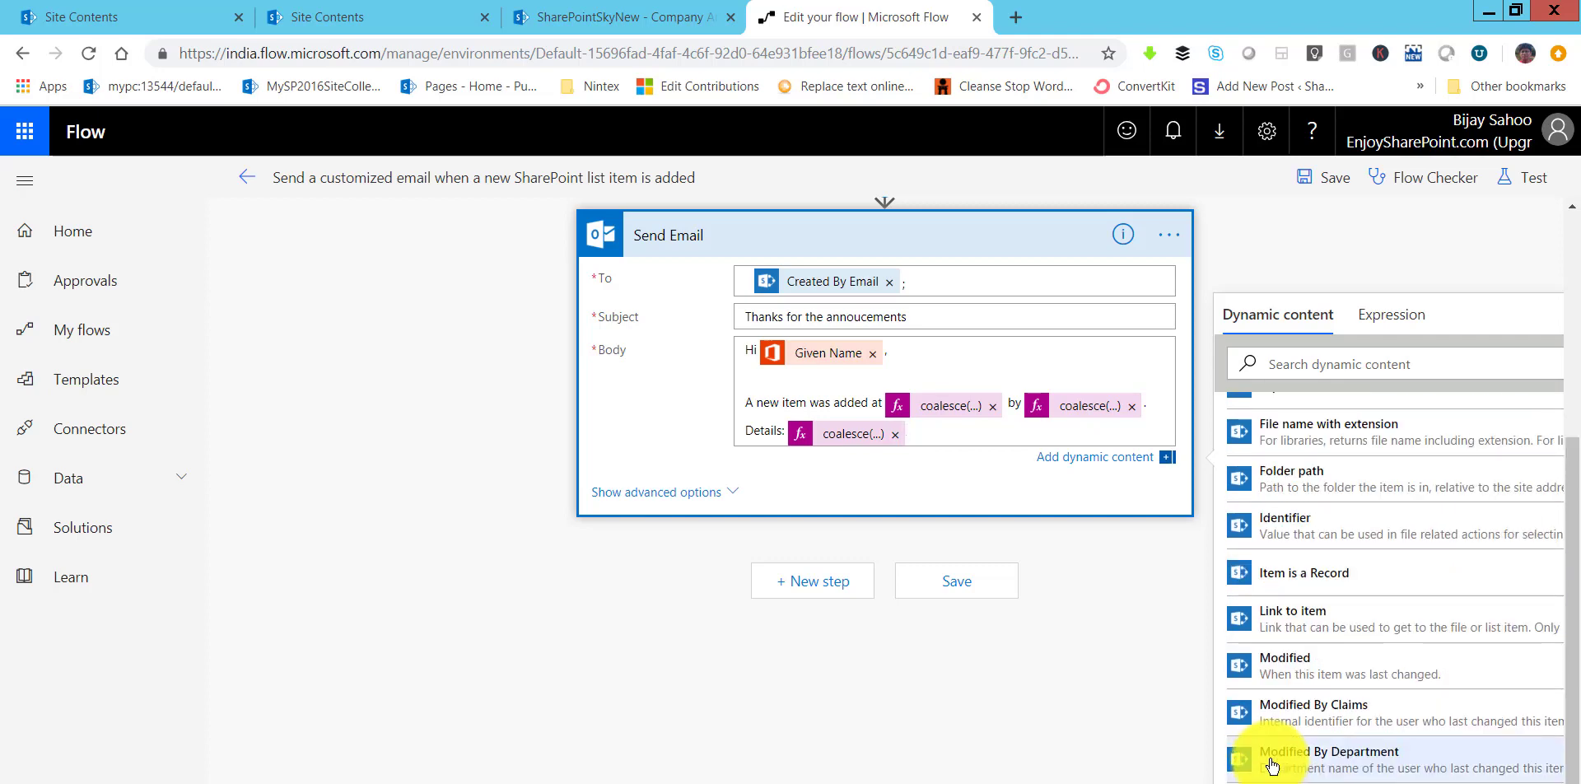
scroll(1328, 639, "up", 3)
scroll(1330, 644, "down", 10)
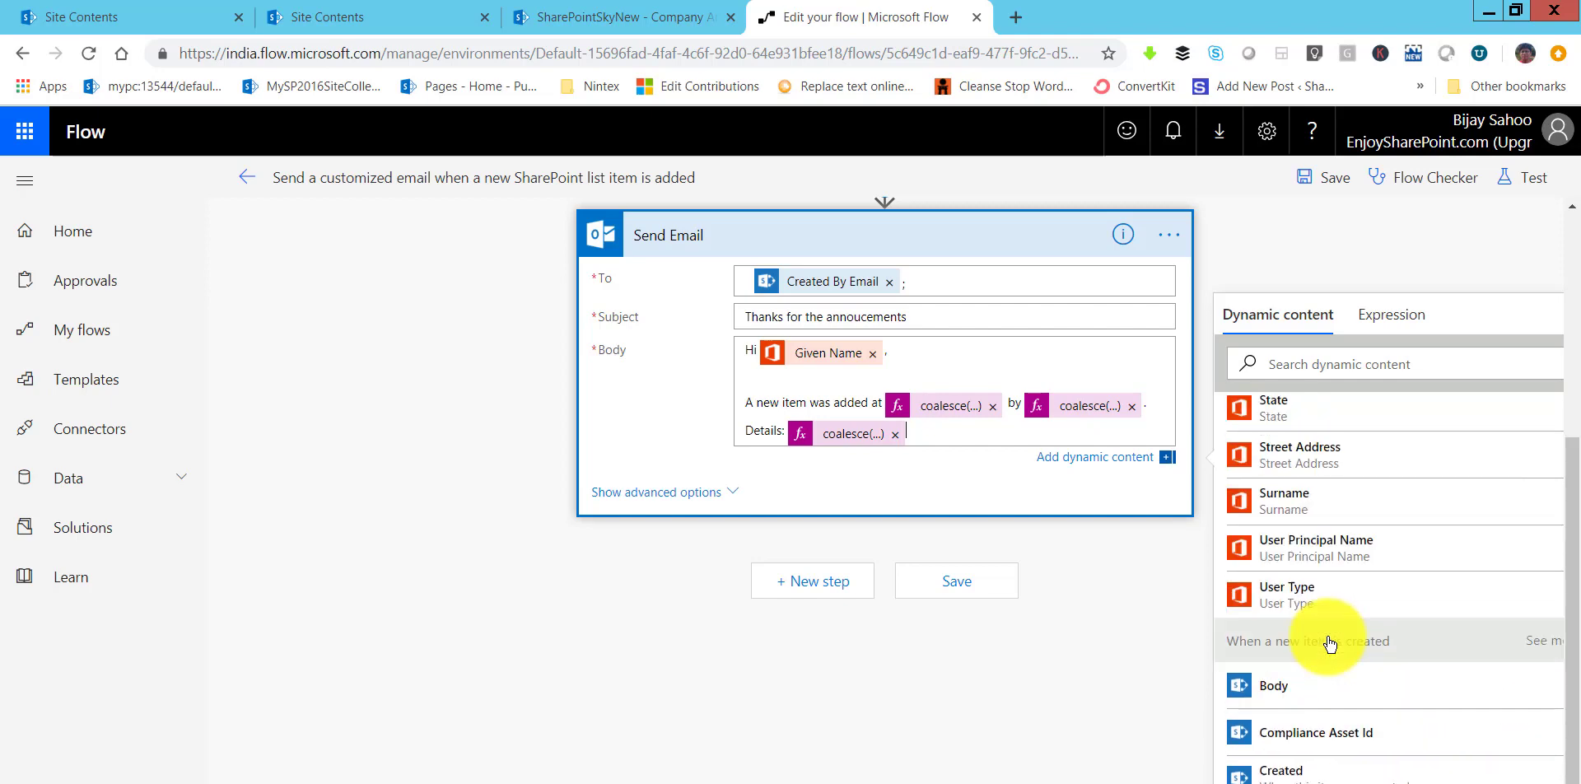
scroll(1330, 644, "up", 2)
scroll(1330, 645, "down", 3)
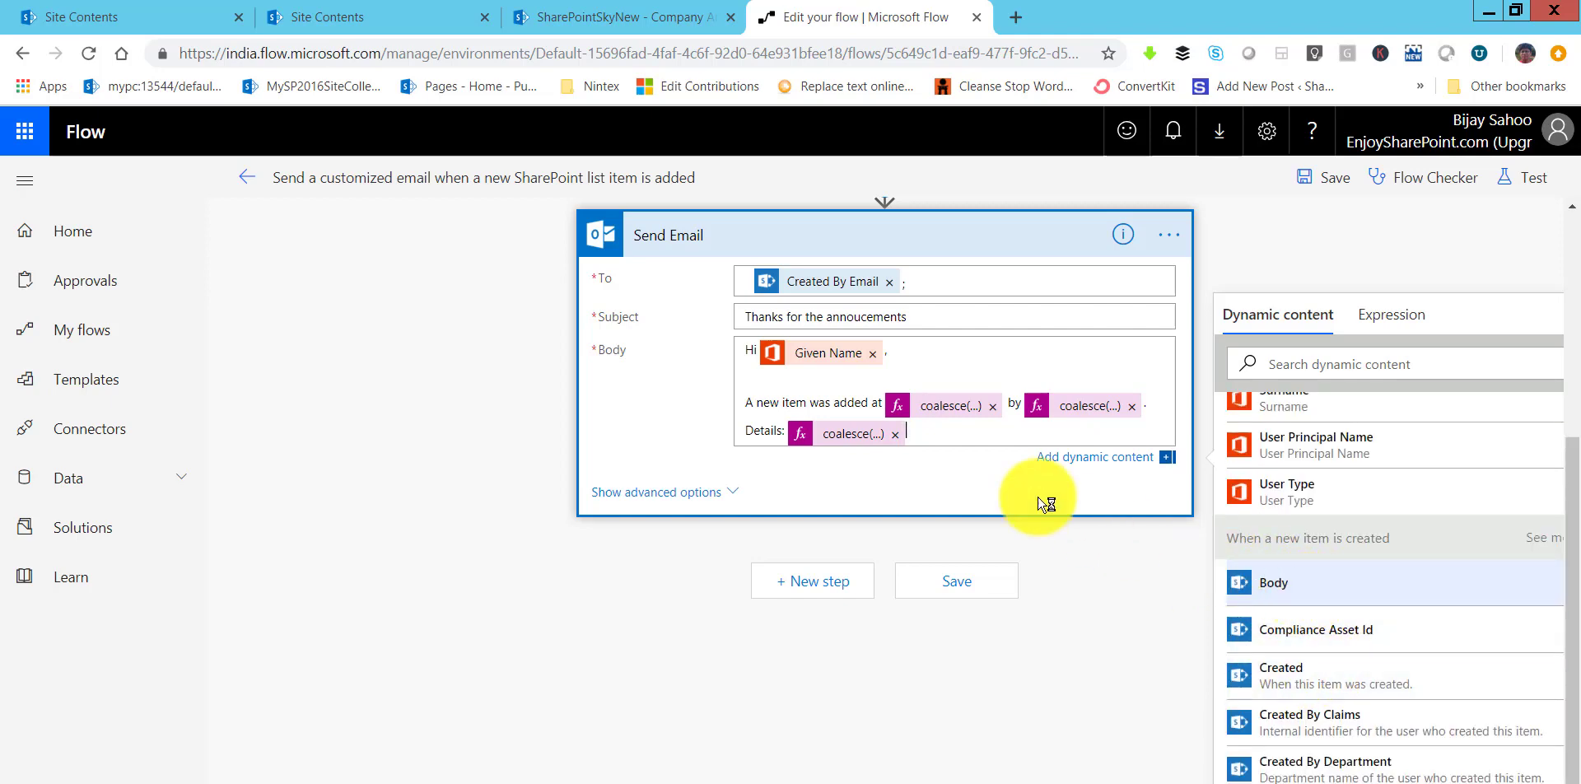
scroll(1058, 679, "up", 5)
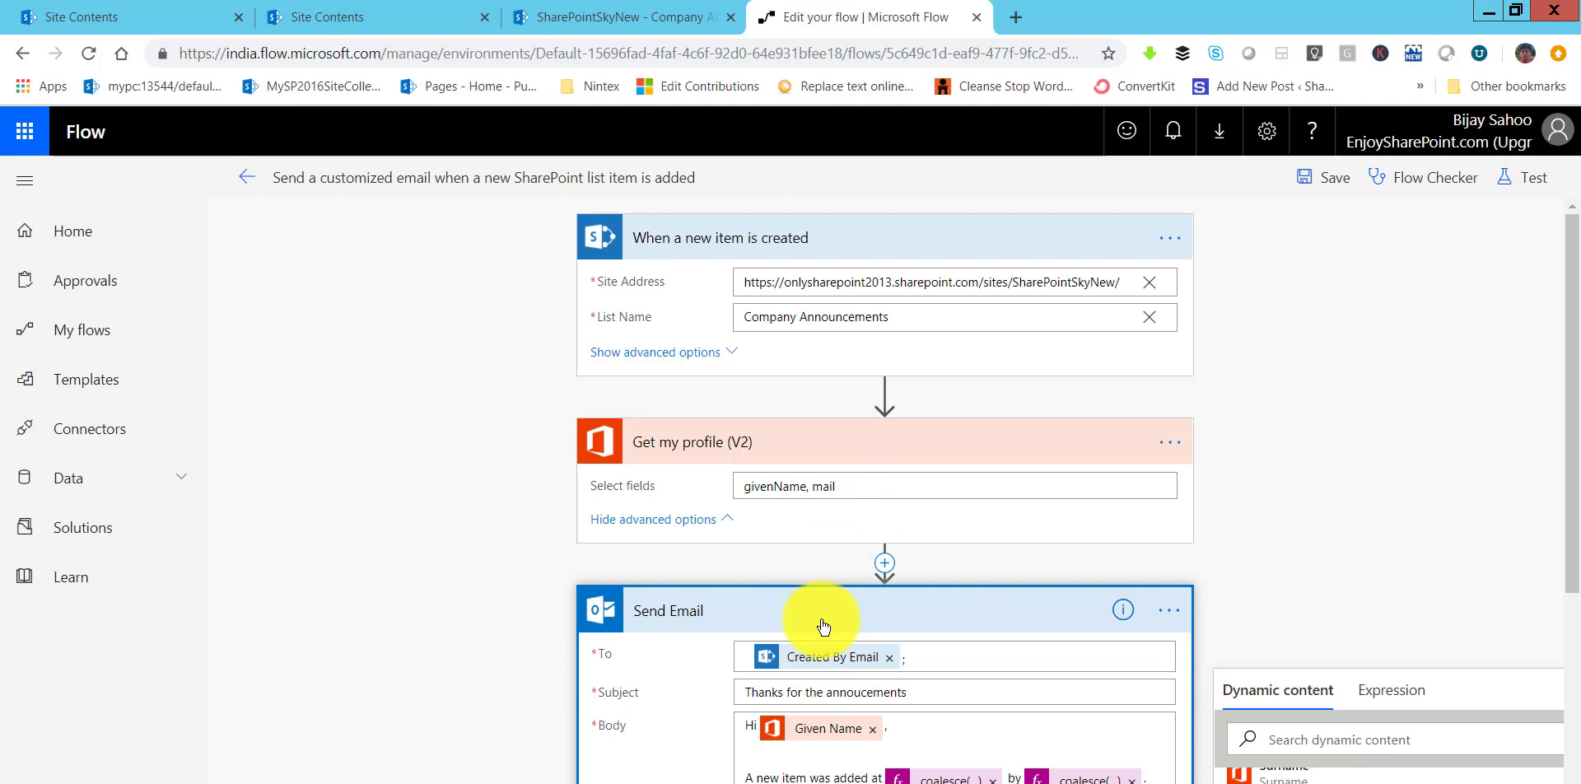
Step: Save the edited flow and return to the empty Company Announcements list
left_click(1335, 177)
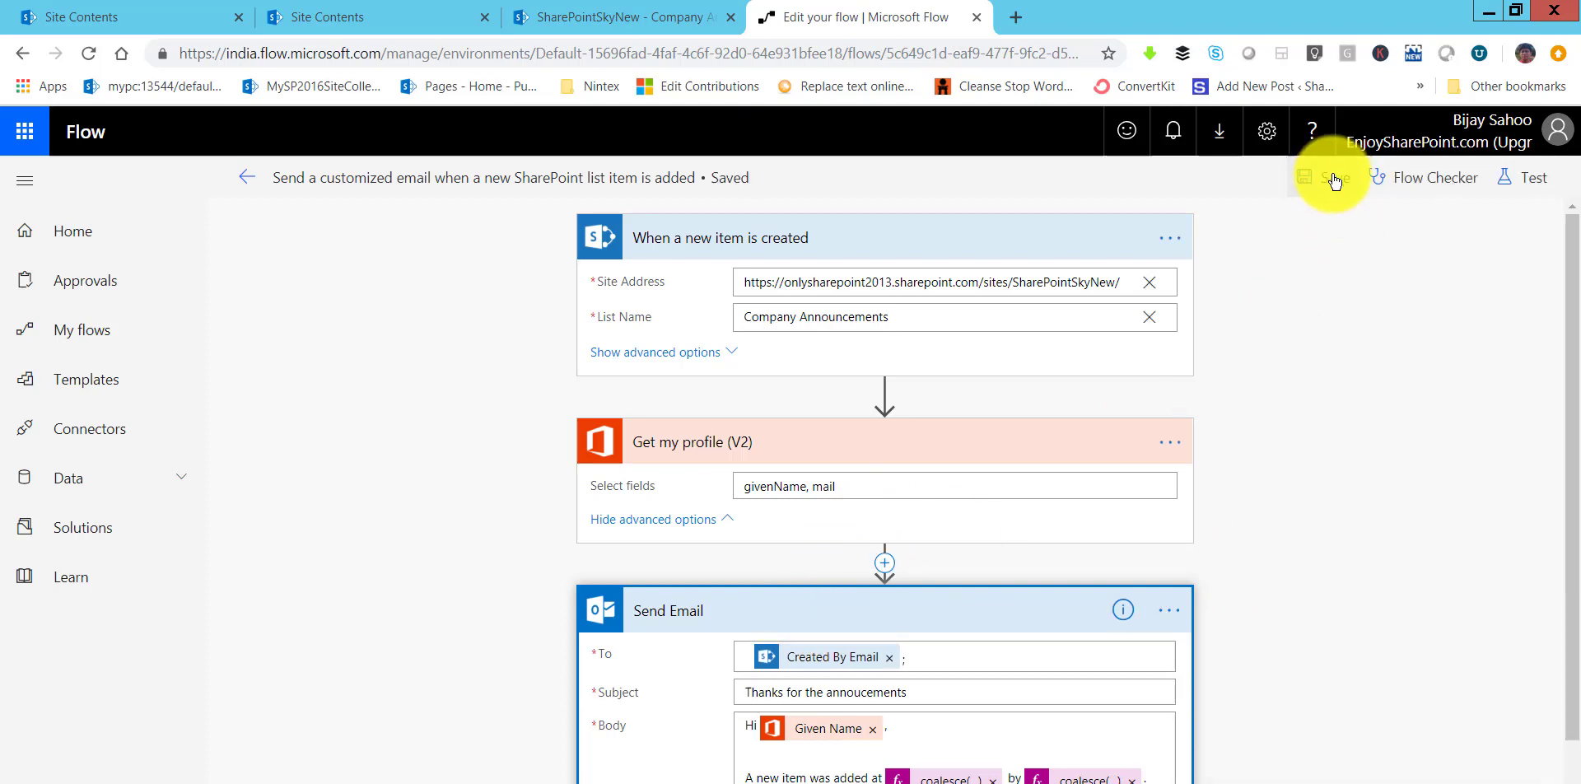
left_click(247, 177)
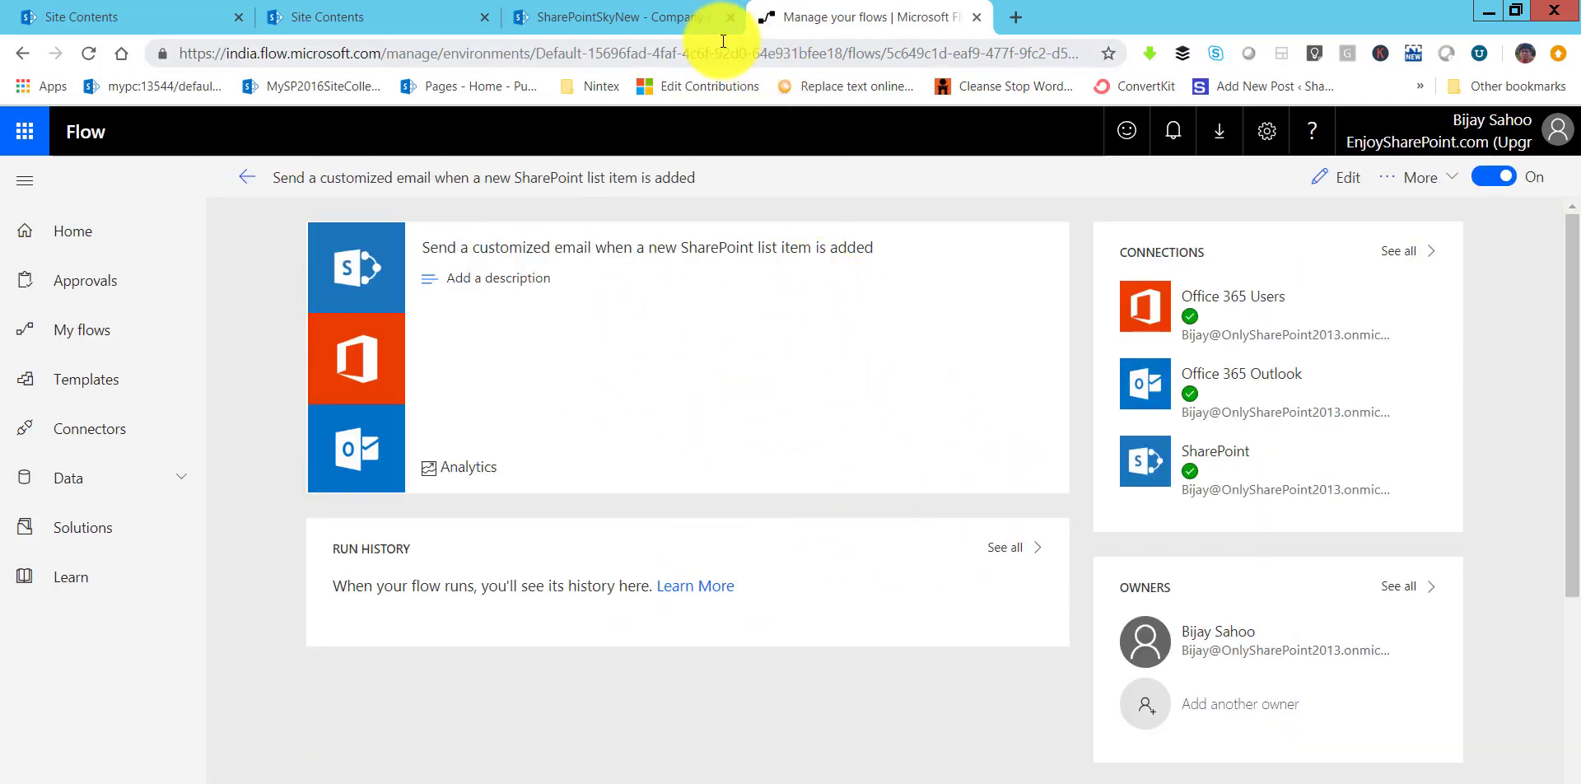
left_click(641, 10)
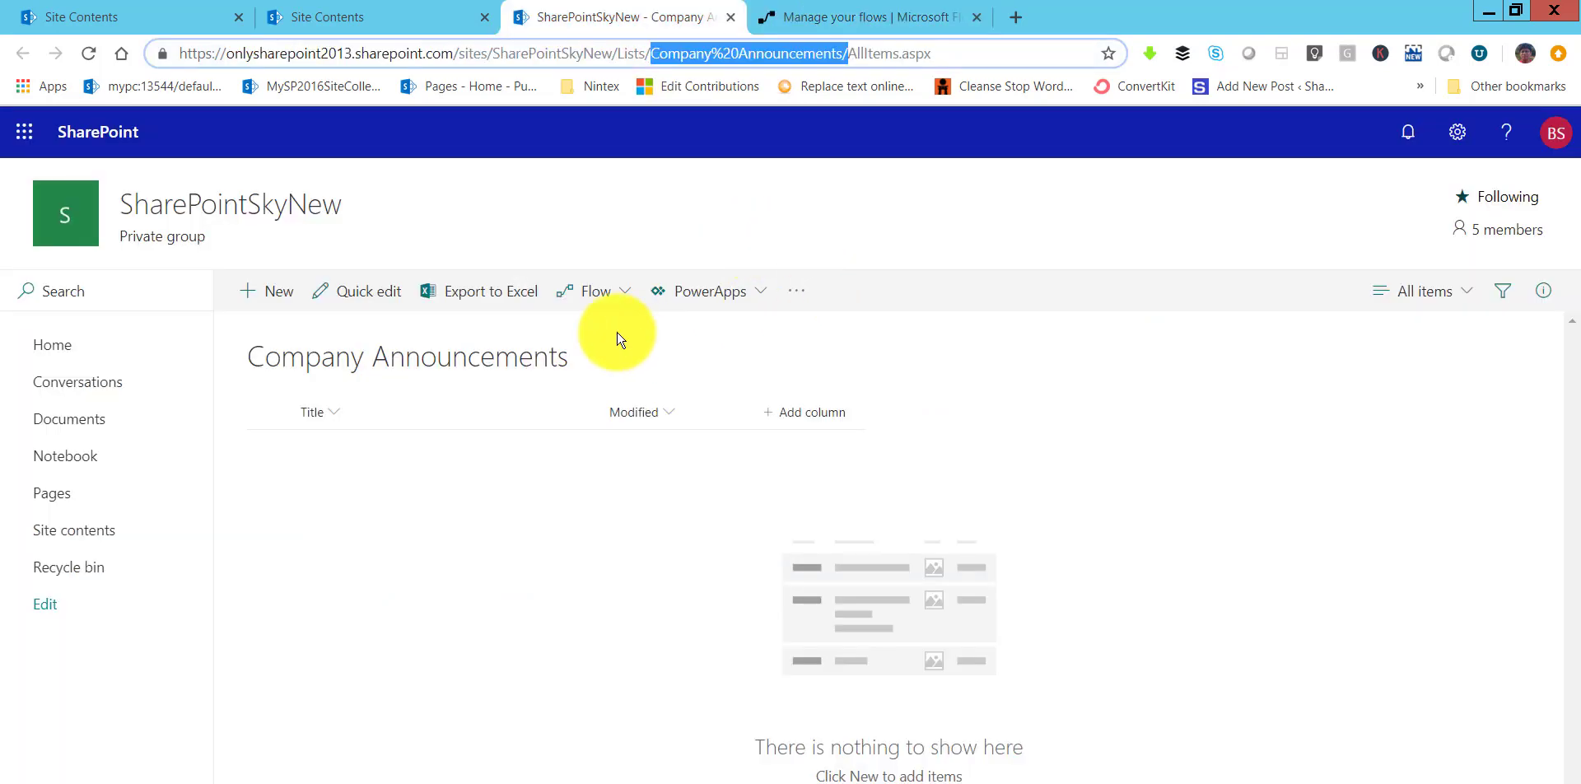
Step: Add and save a 'New Annoucments' item, title copied into Body, expiring 4/19/2019
left_click(779, 368)
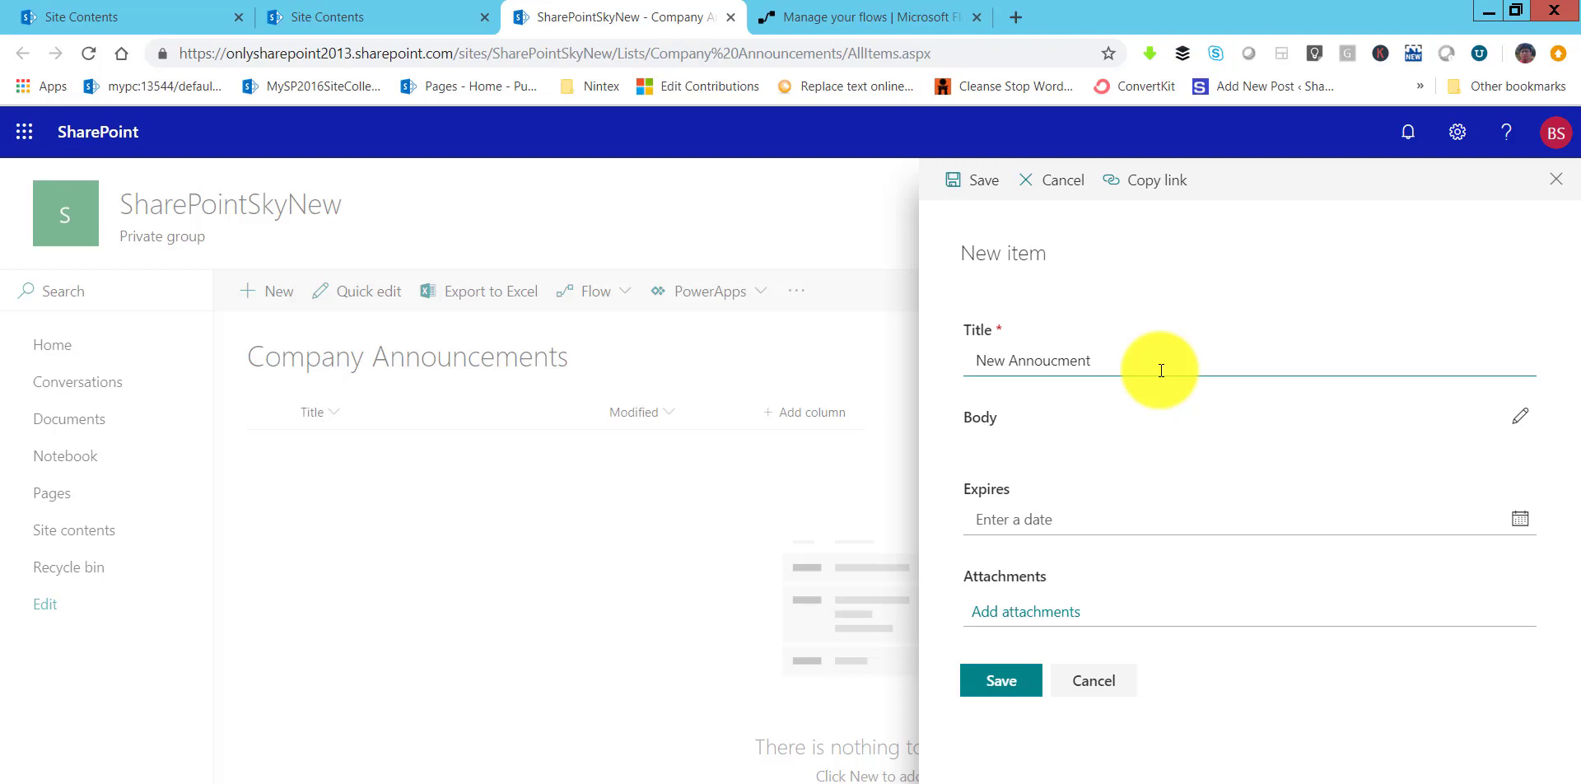
left_click_drag(1161, 368, 924, 346)
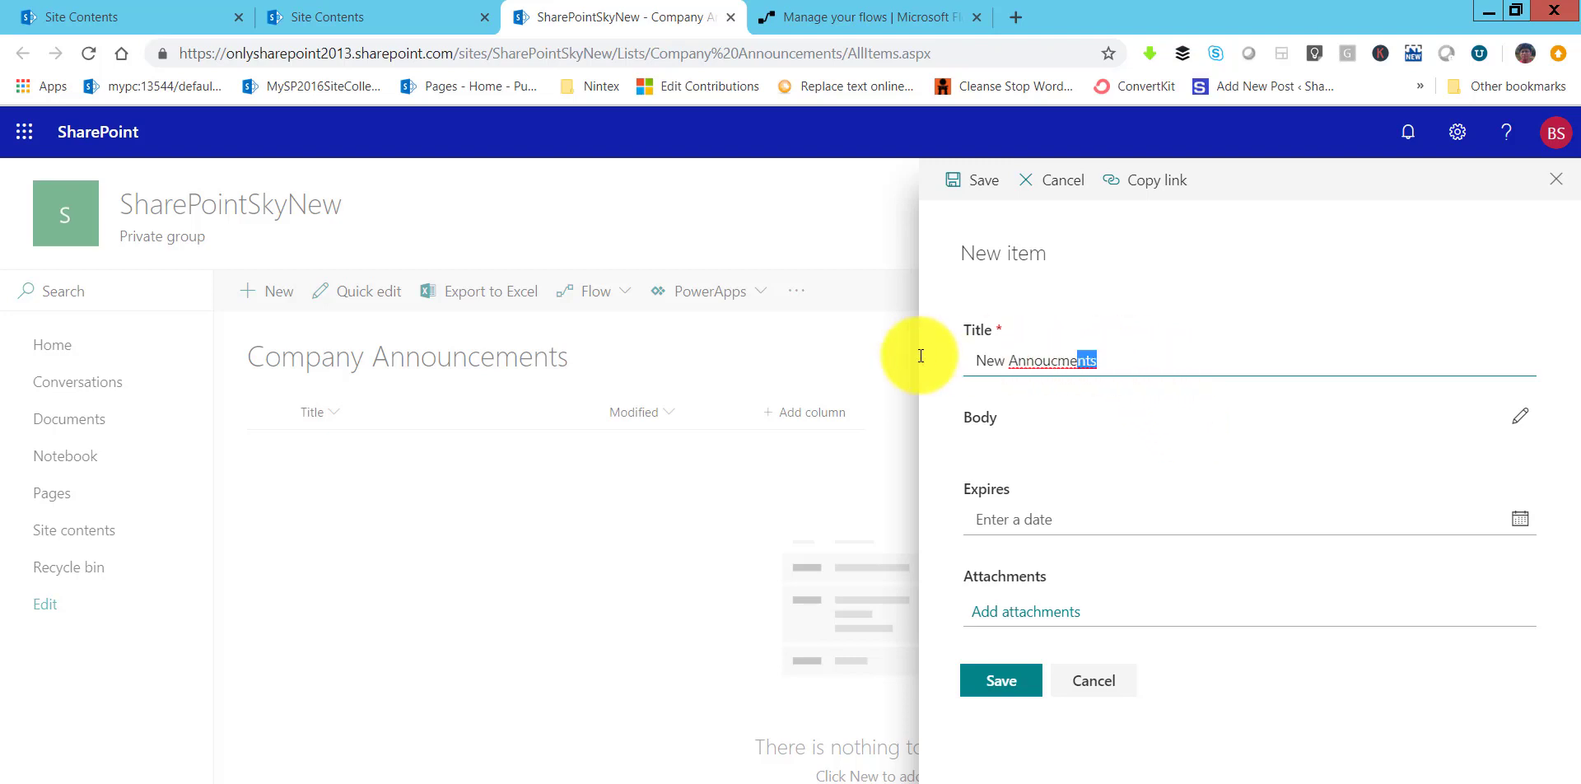
left_click(1035, 454)
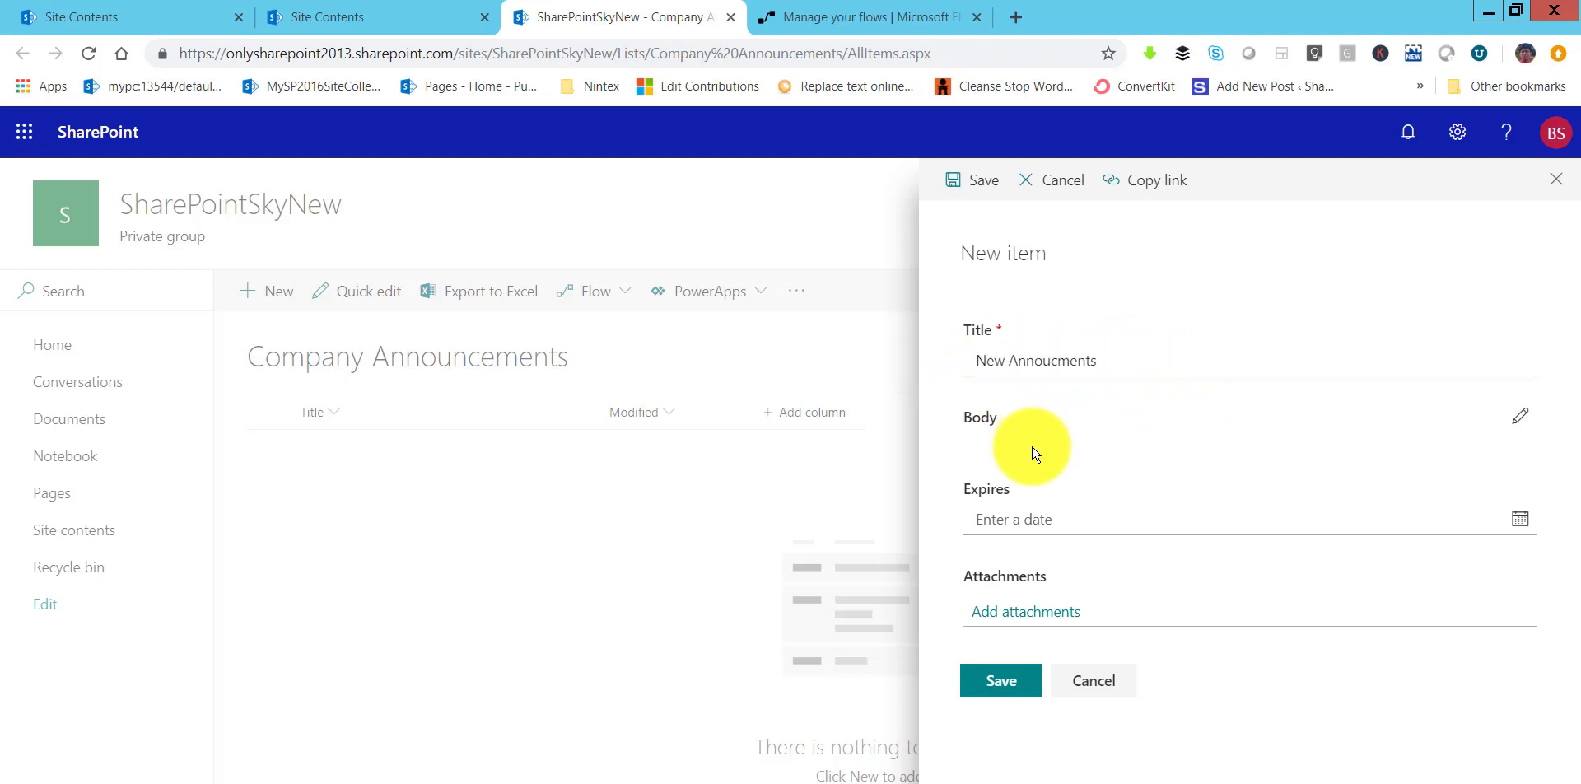
left_click(1520, 417)
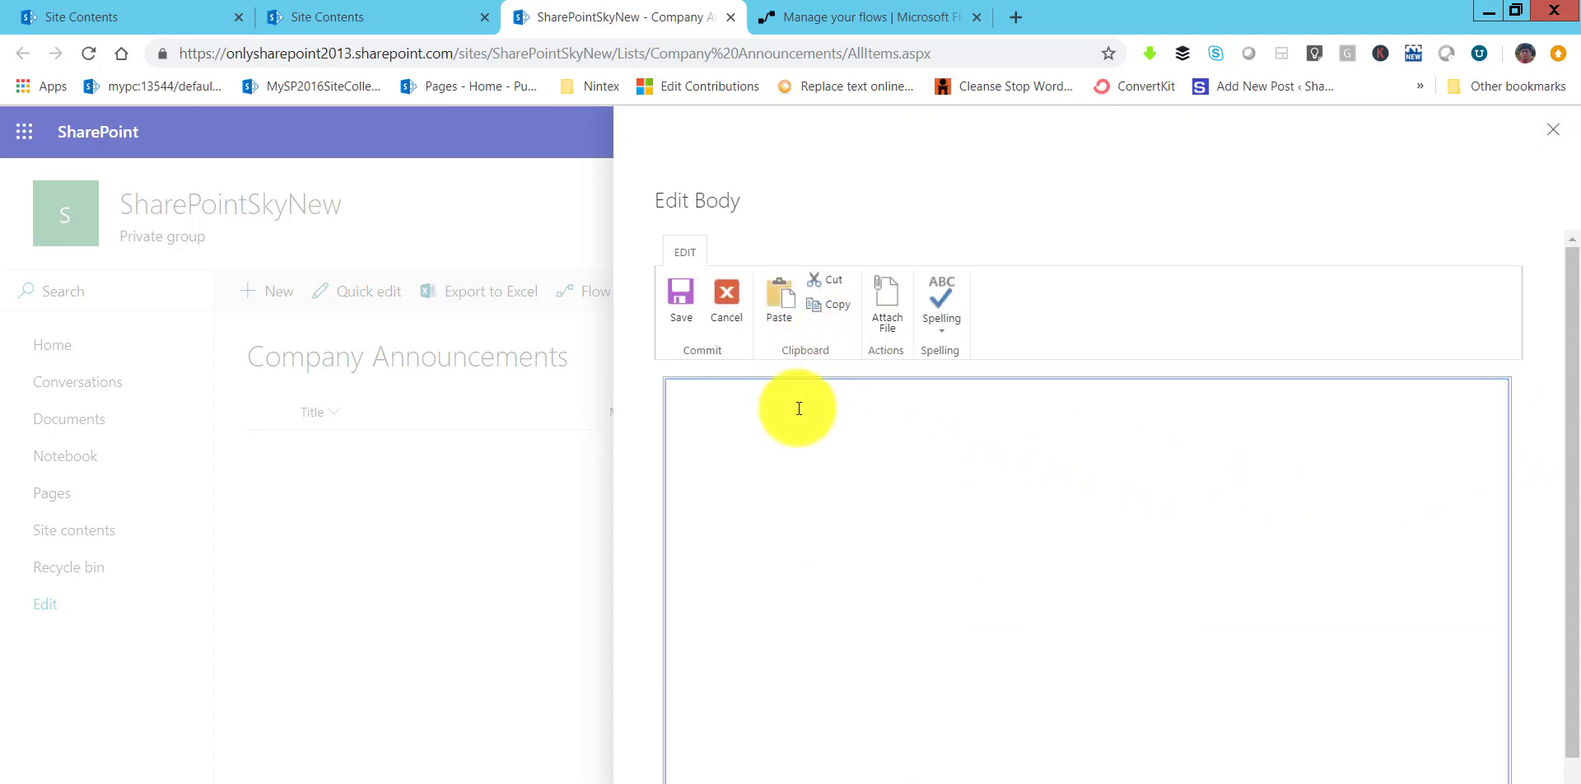
left_click(734, 389)
type("New Announcements")
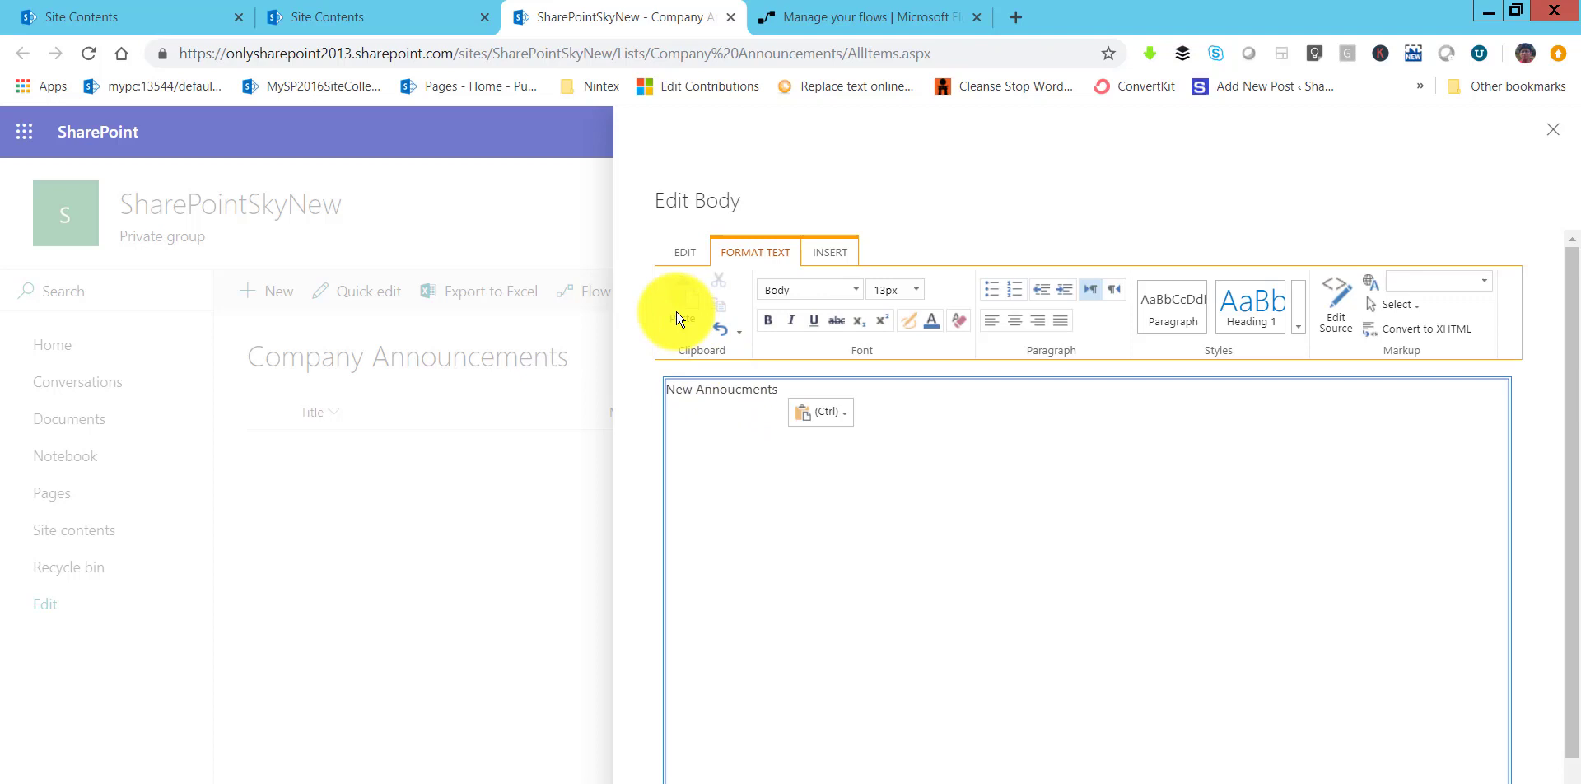
left_click(677, 321)
left_click(672, 256)
left_click(685, 253)
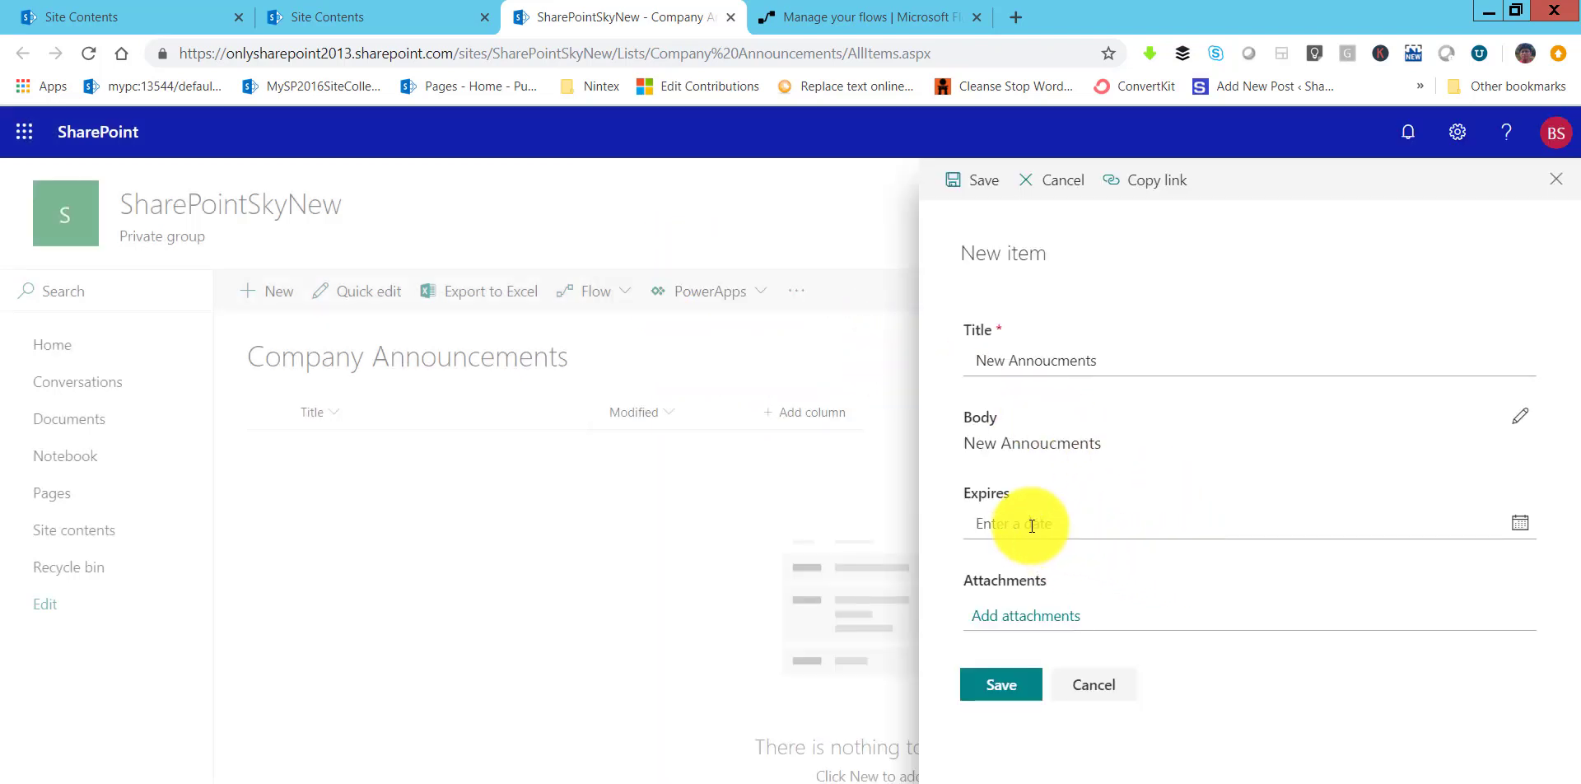
left_click(1028, 522)
left_click(1516, 527)
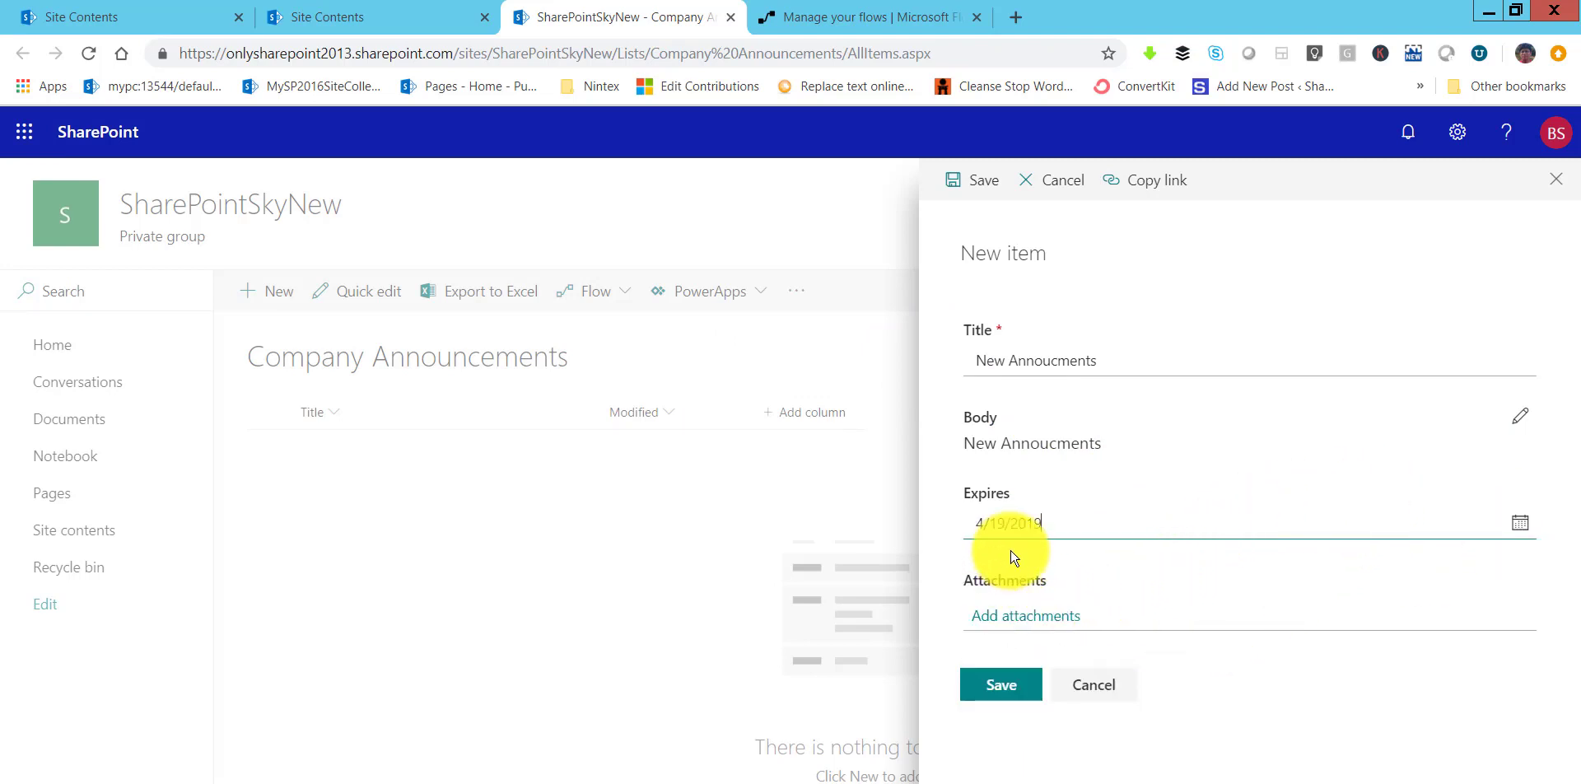
left_click(999, 690)
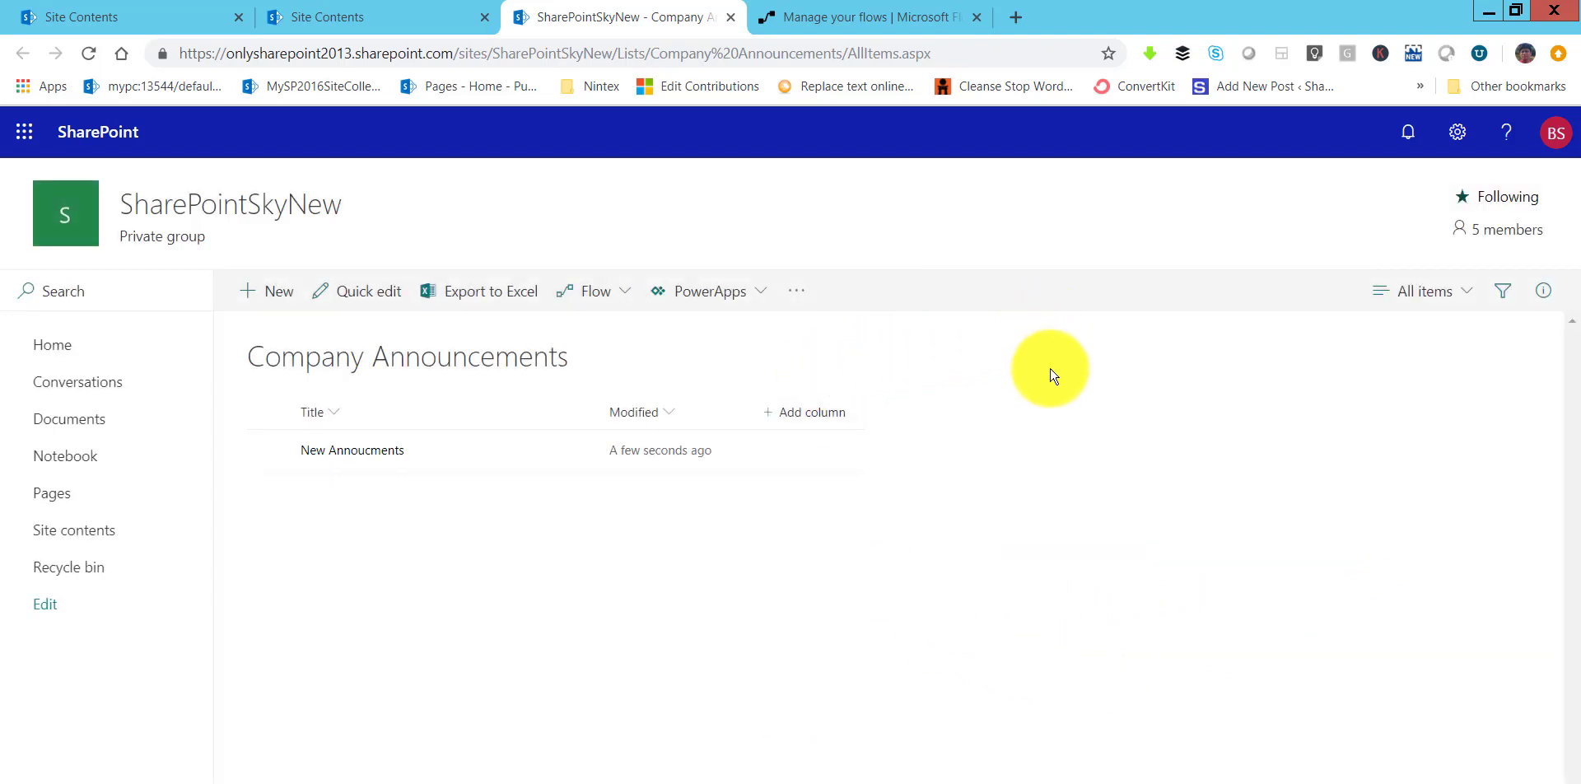
Step: Open Outlook mail from the Office 365 app launcher
left_click(340, 16)
left_click(25, 132)
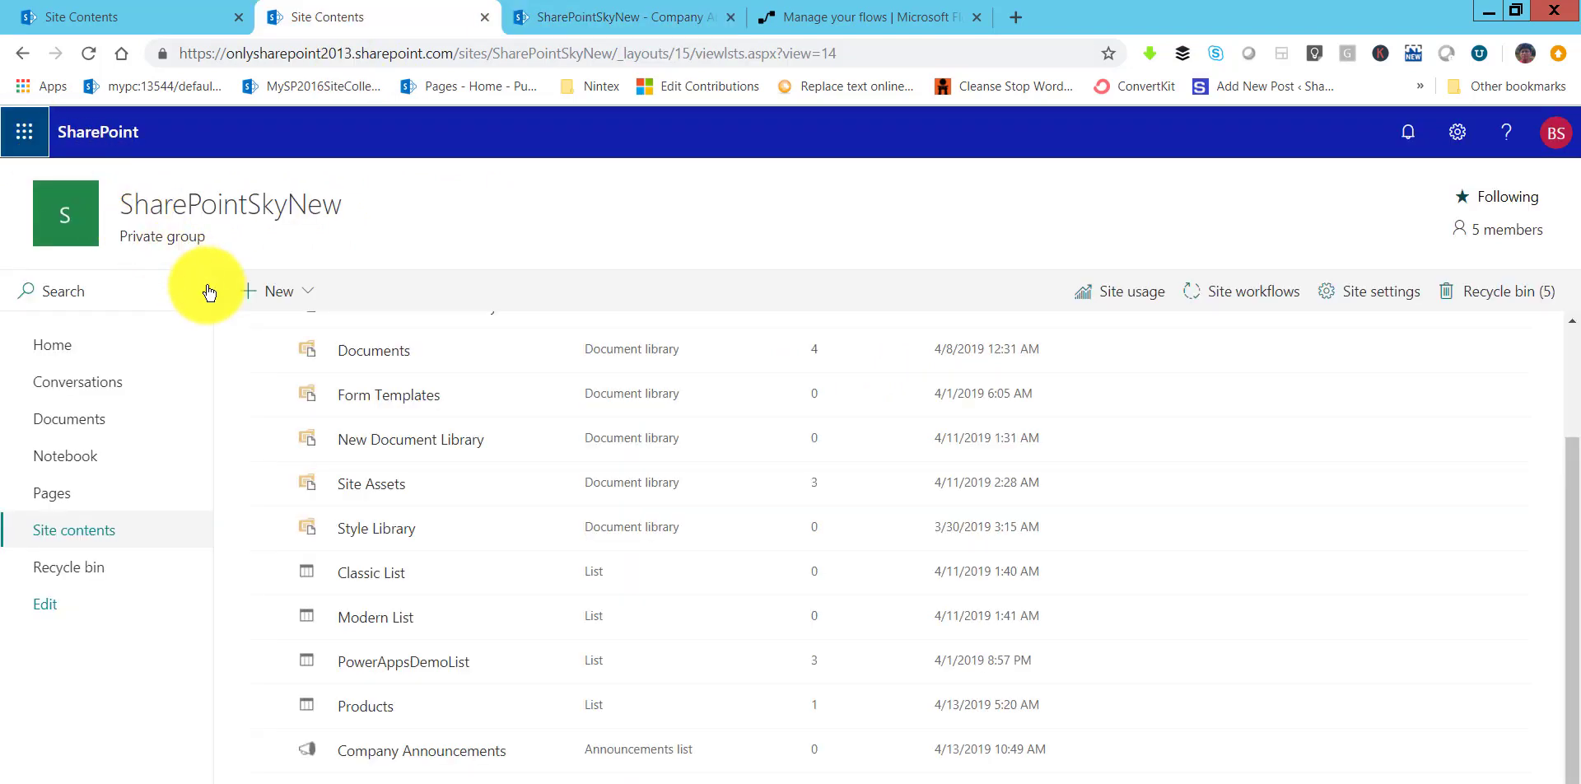
left_click(74, 275)
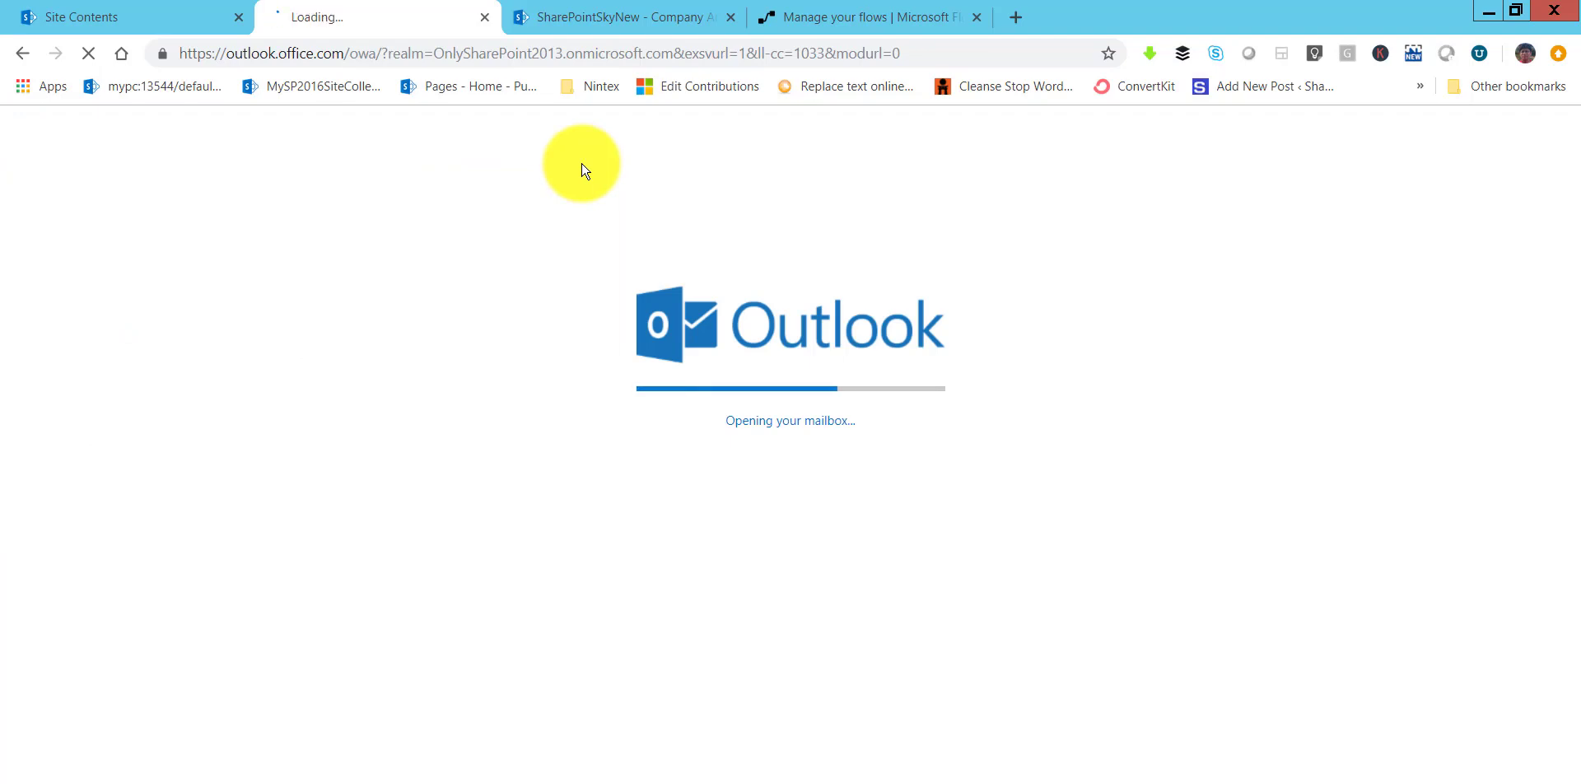
Step: Reload the flow's details page to see its Succeeded run
left_click(593, 20)
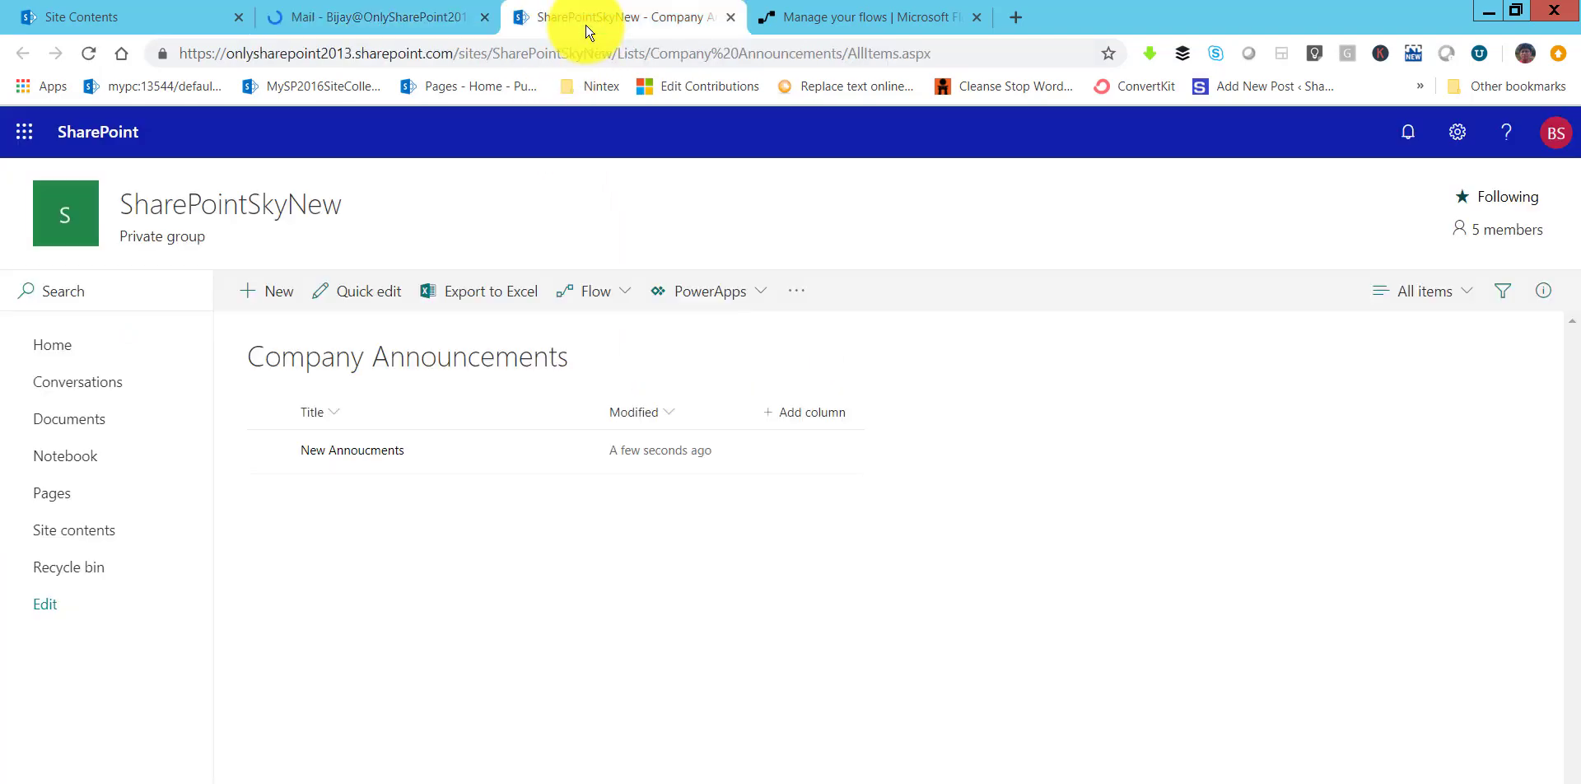
left_click(860, 17)
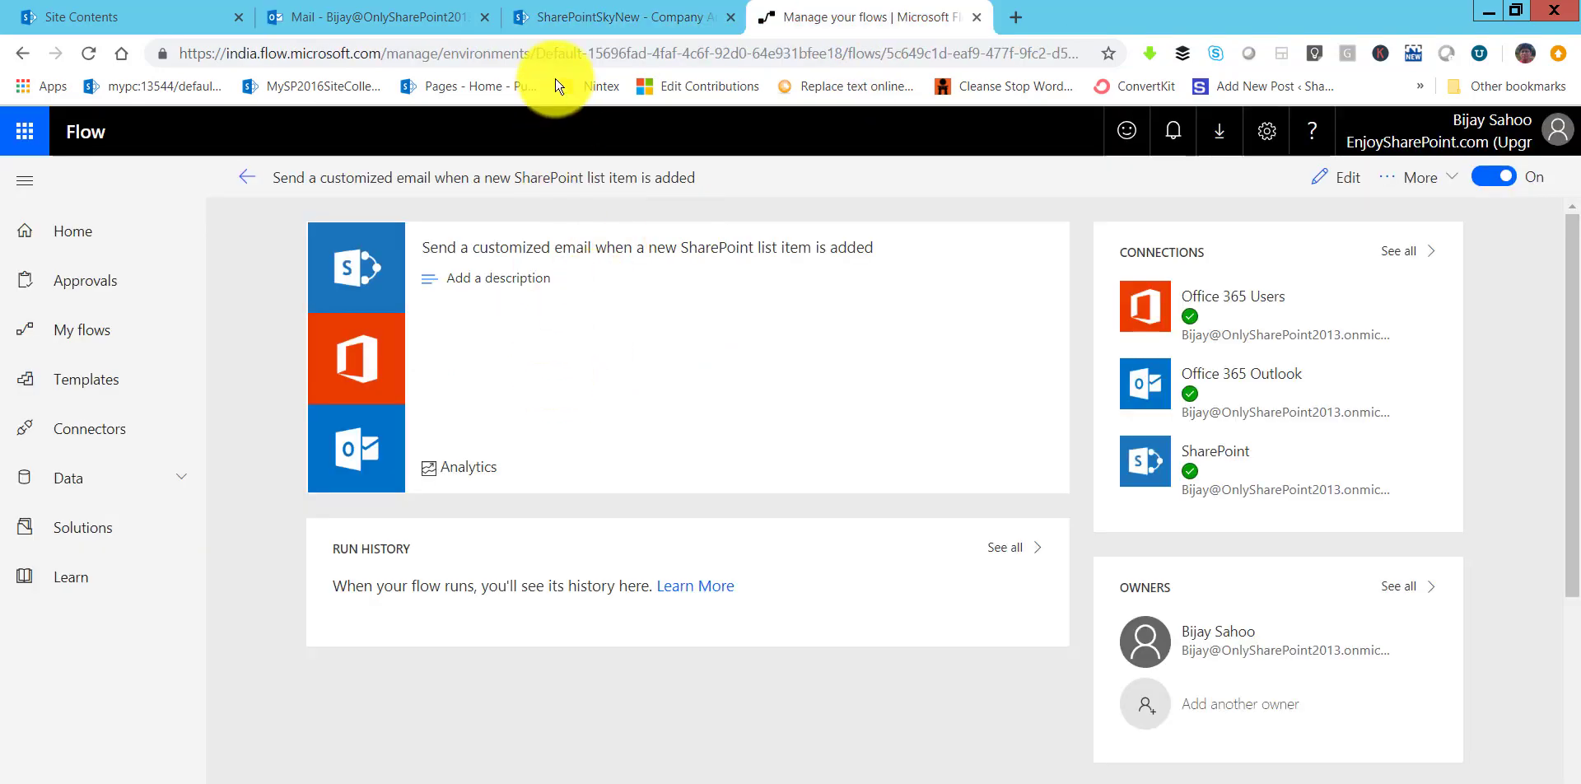
left_click(551, 52)
key("Return")
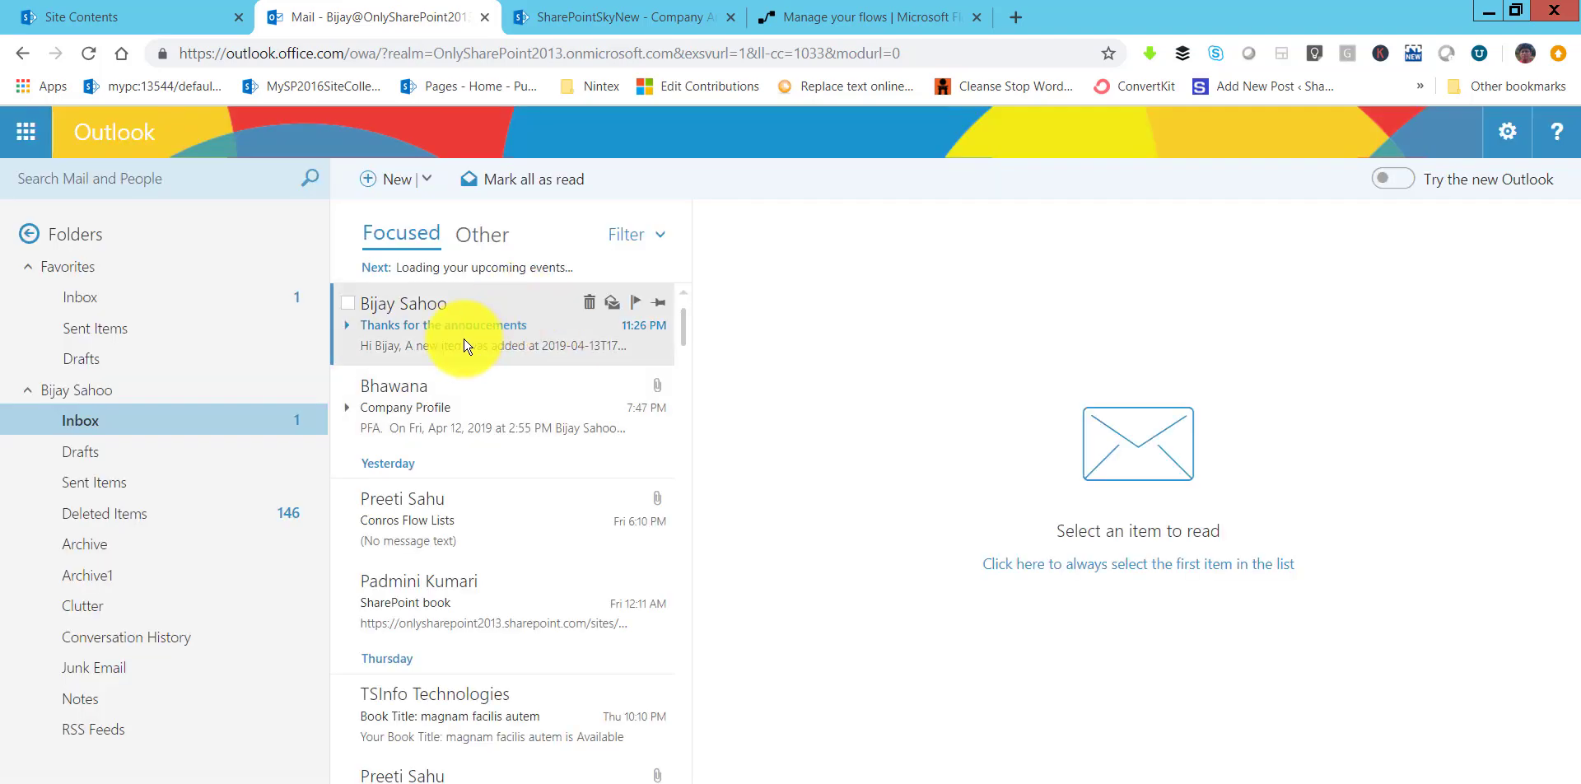
Step: Read the 'Thanks for the annoucements' email's added-time line, then return to the Youtube-Video-Slide presentation
left_click(461, 344)
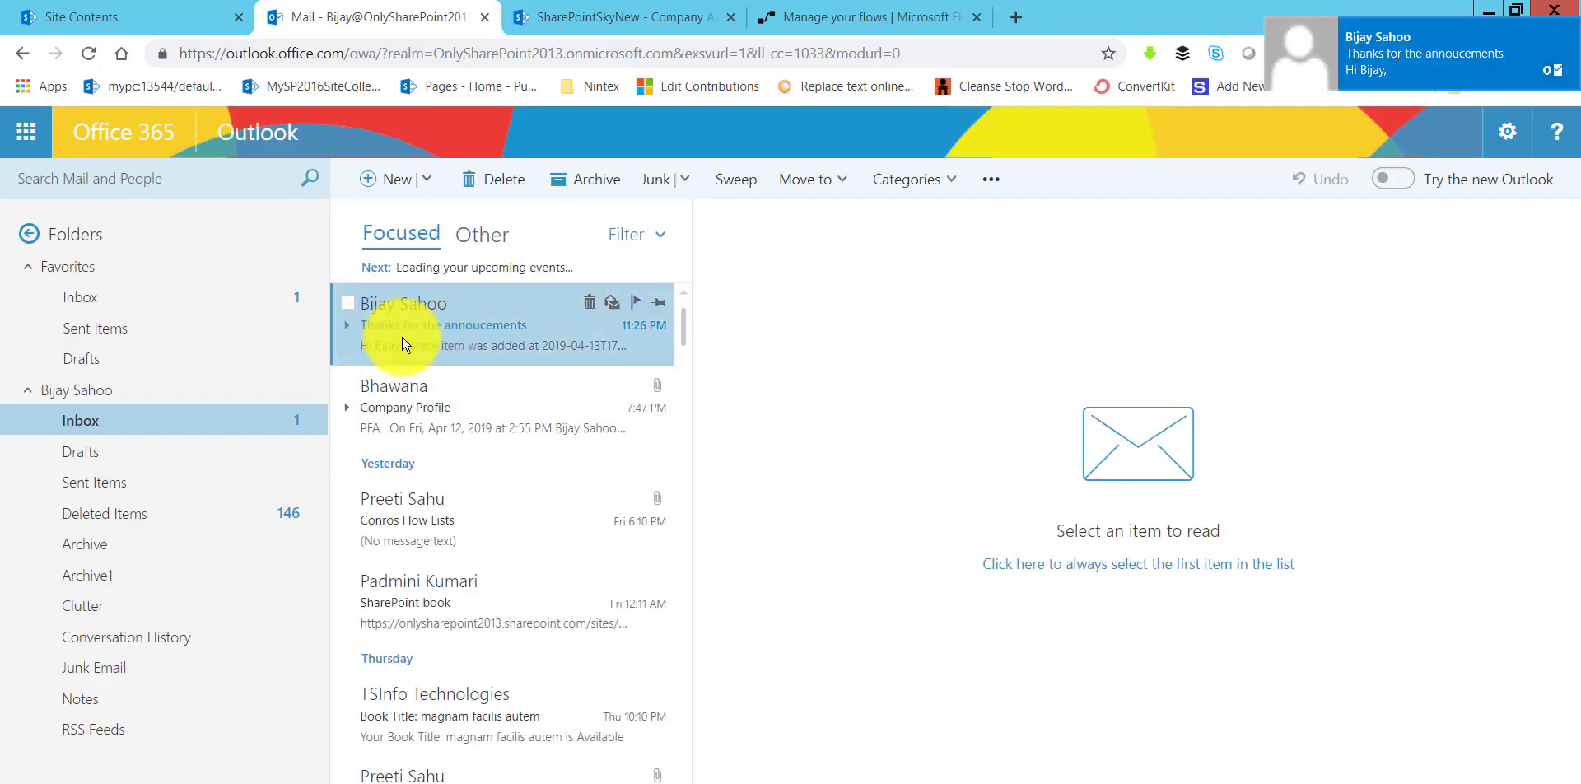
left_click(1539, 62)
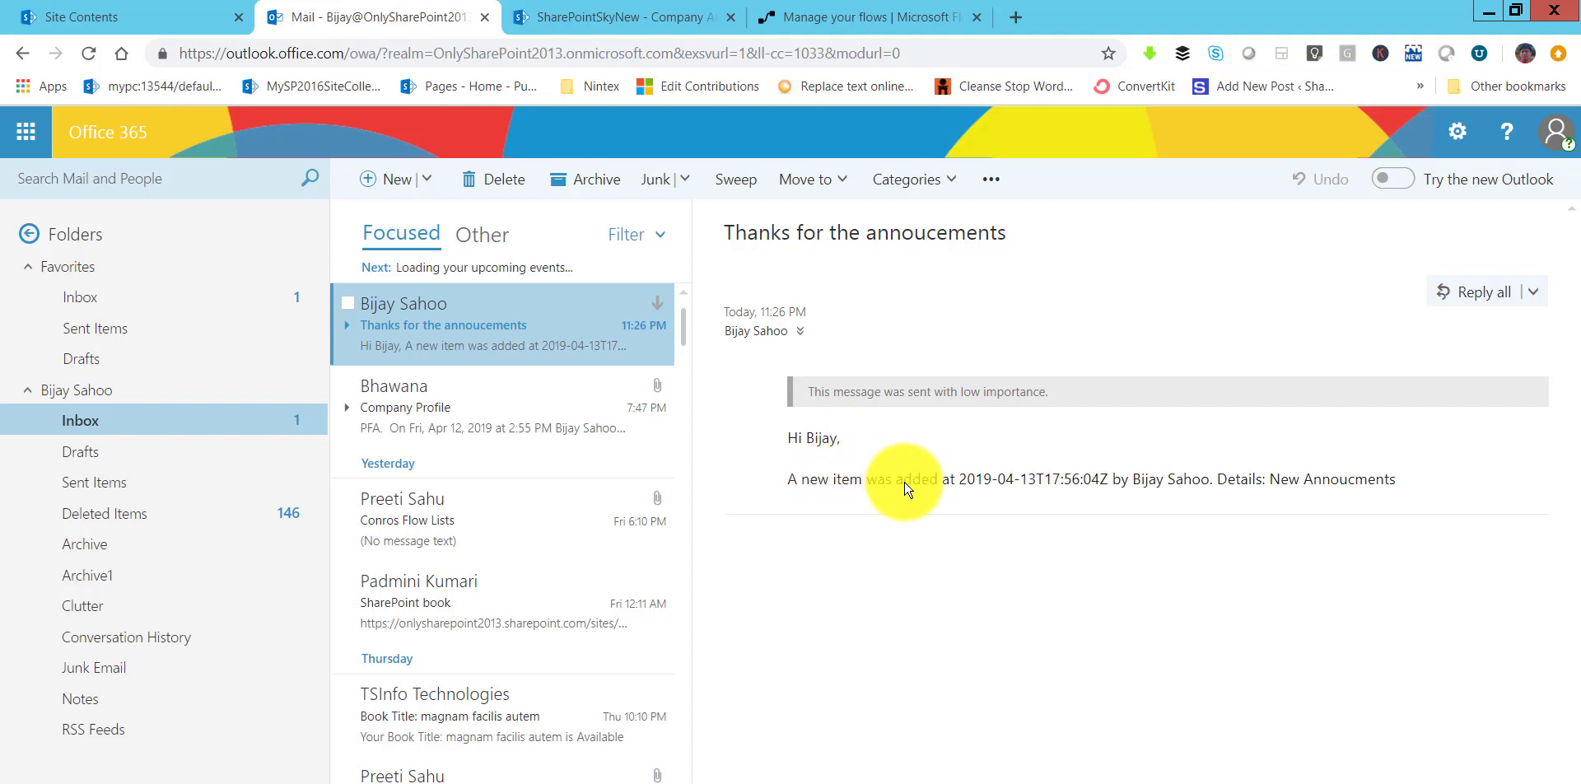
left_click_drag(817, 480, 1068, 482)
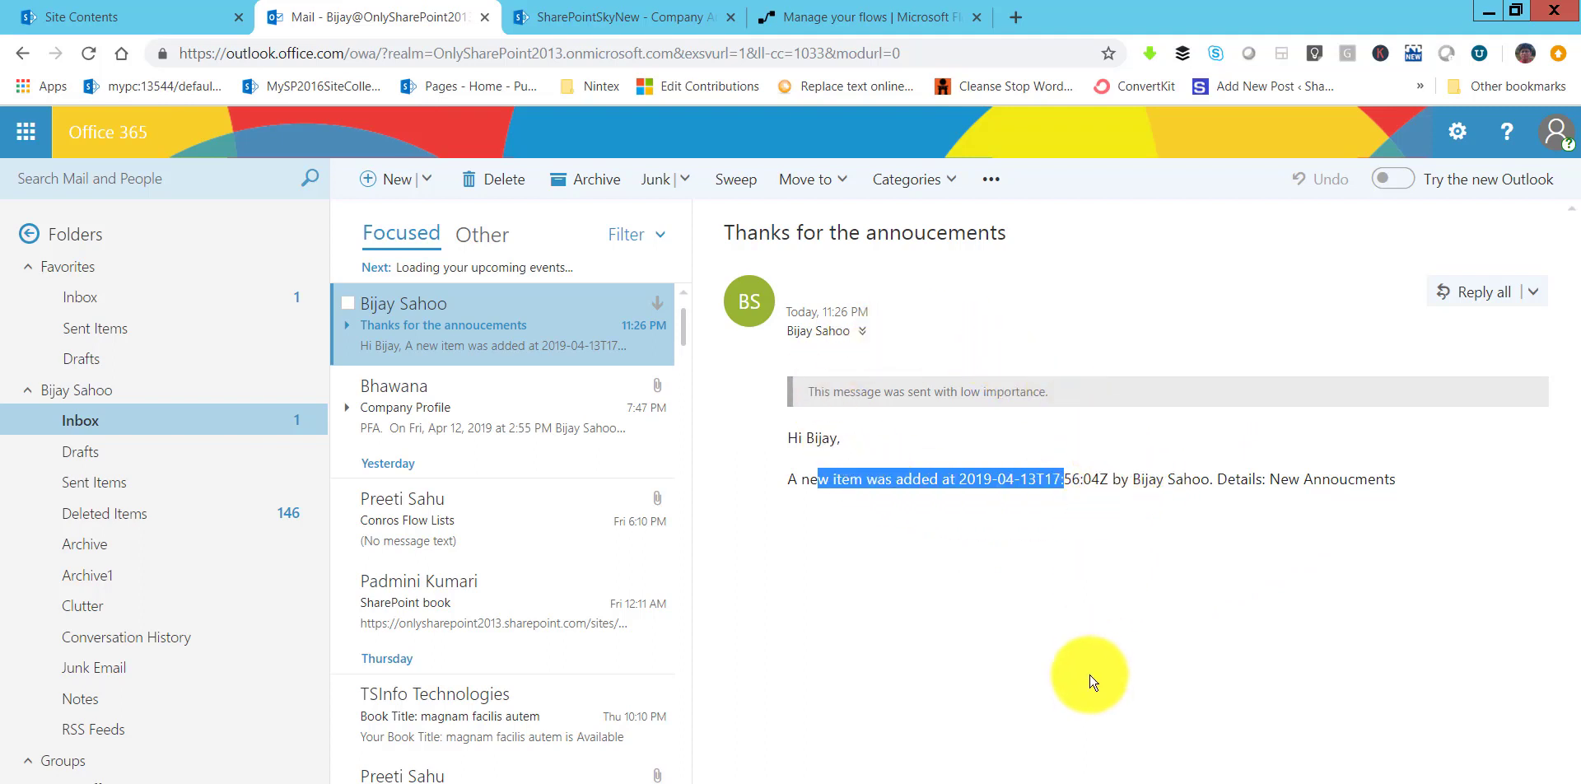
left_click(1058, 778)
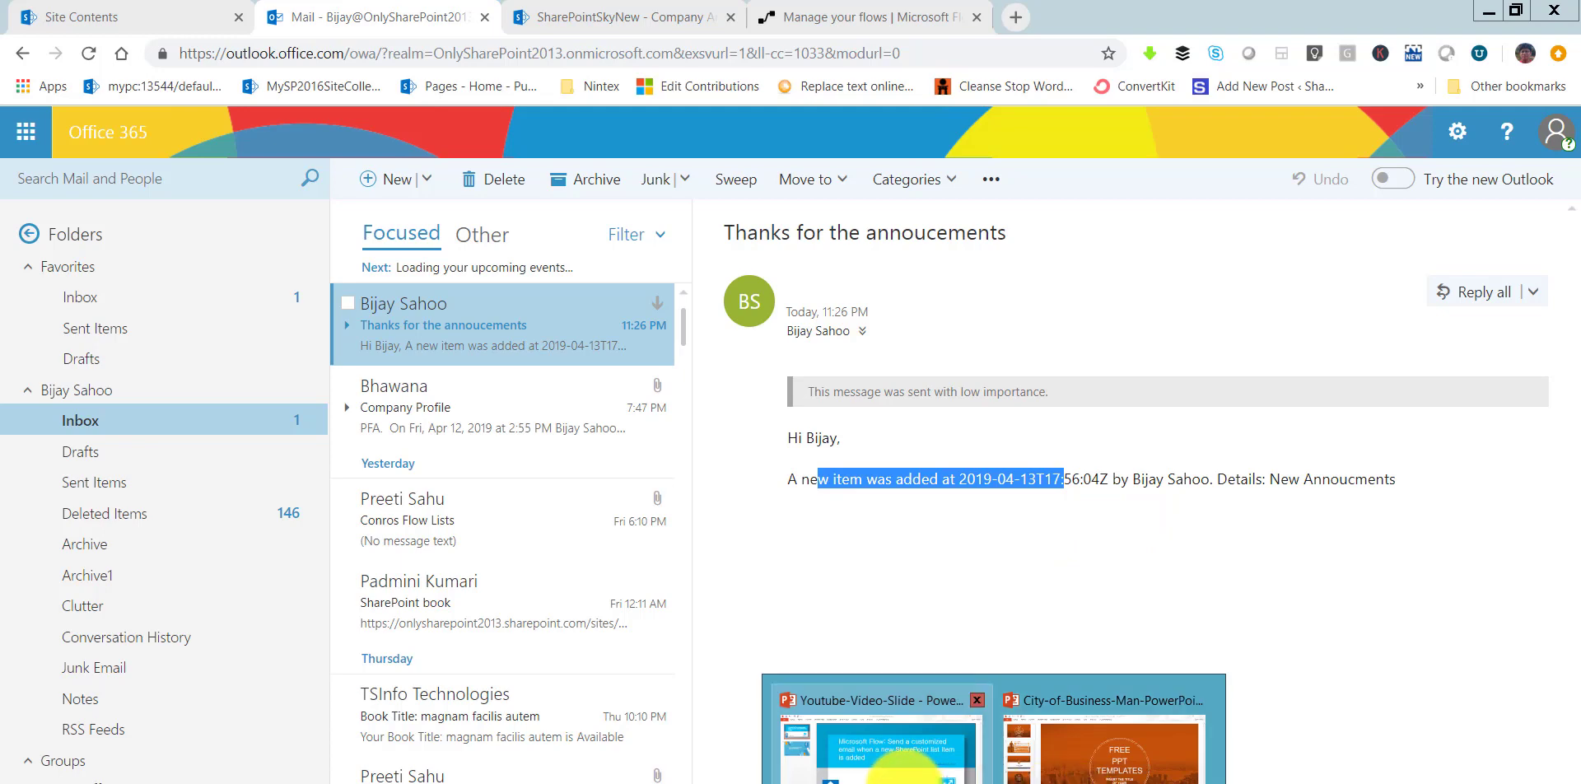
left_click(883, 750)
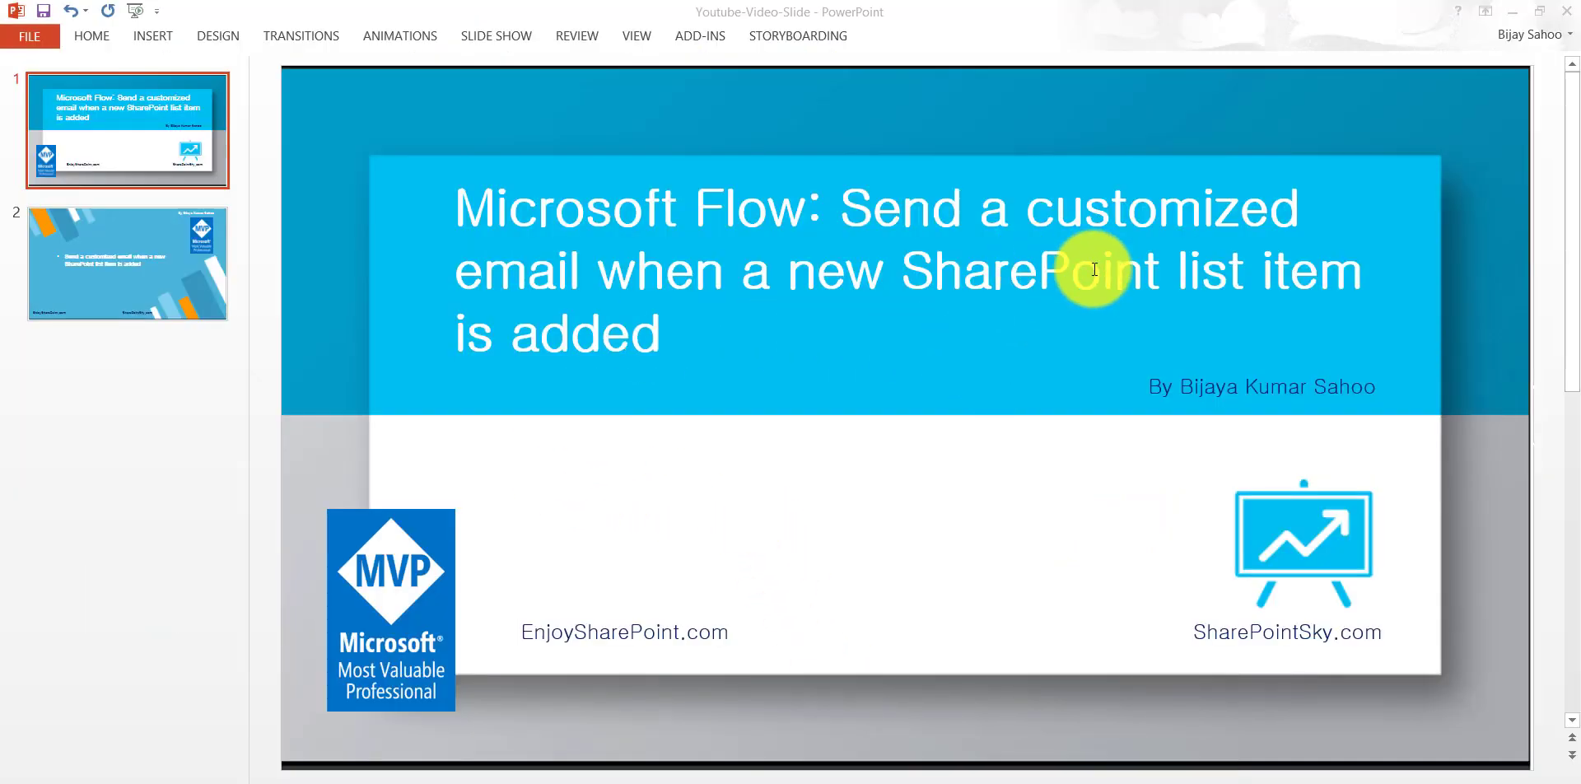